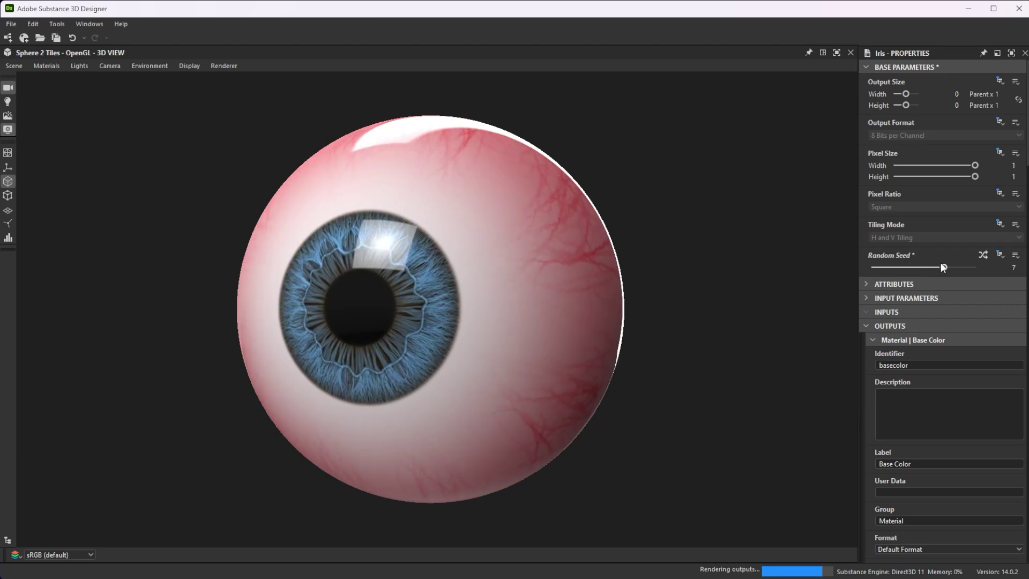
Step: Raise the bridged spline count to about 1506 on the finished eyeball graph
drag(919, 324, 882, 325)
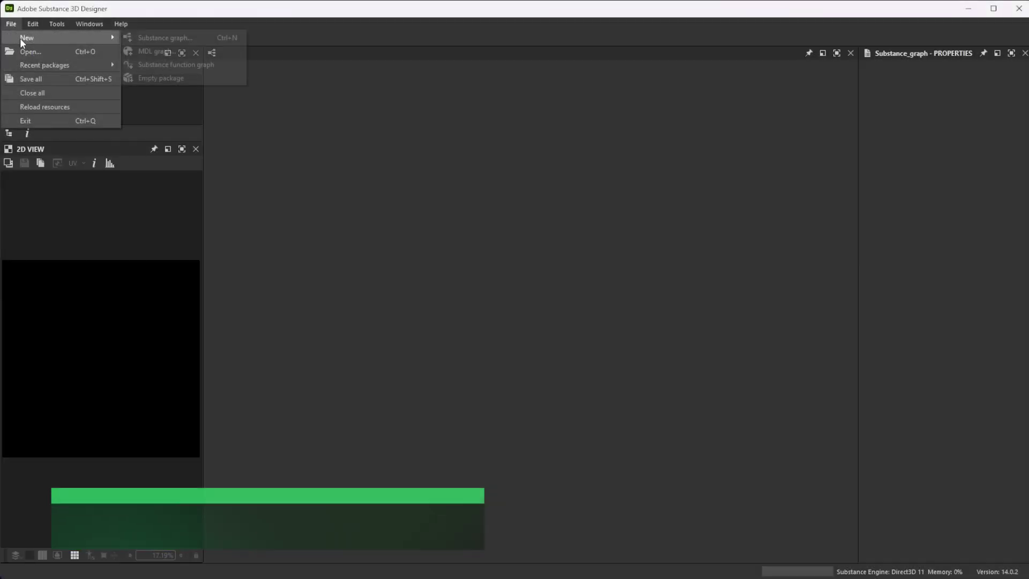
Step: Create an empty Substance graph, close the 3D view, and add a Spline Circle node
click(158, 34)
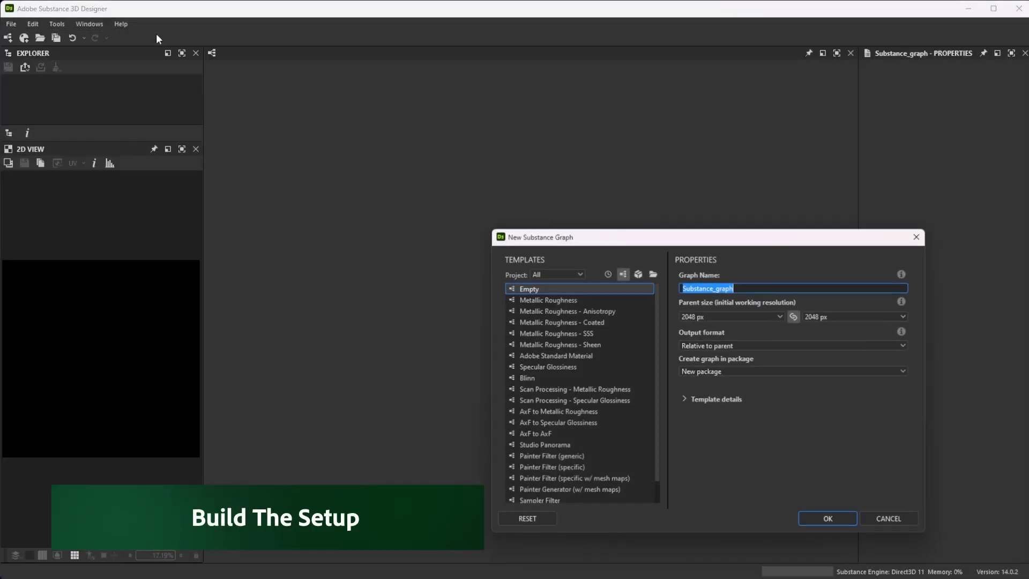
click(822, 522)
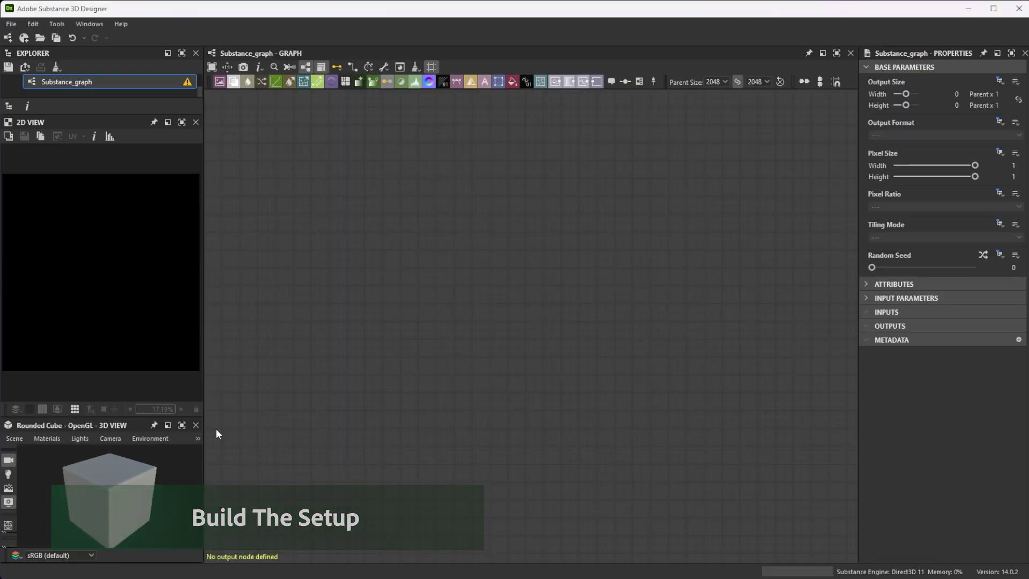
click(194, 425)
key(space)
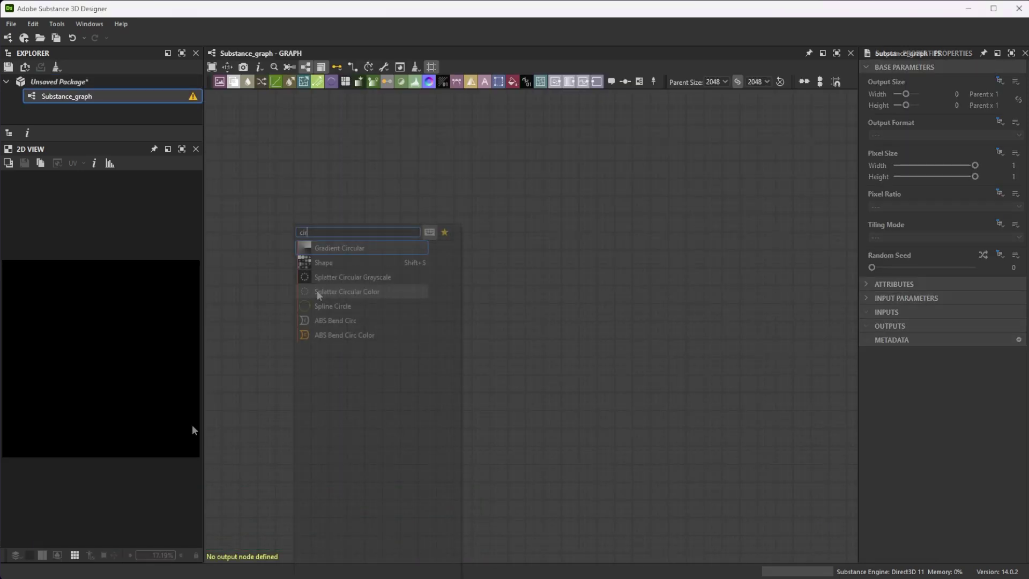
click(320, 299)
Step: Set the Spline Circle's Circle Radius to 0.18
click(1021, 324)
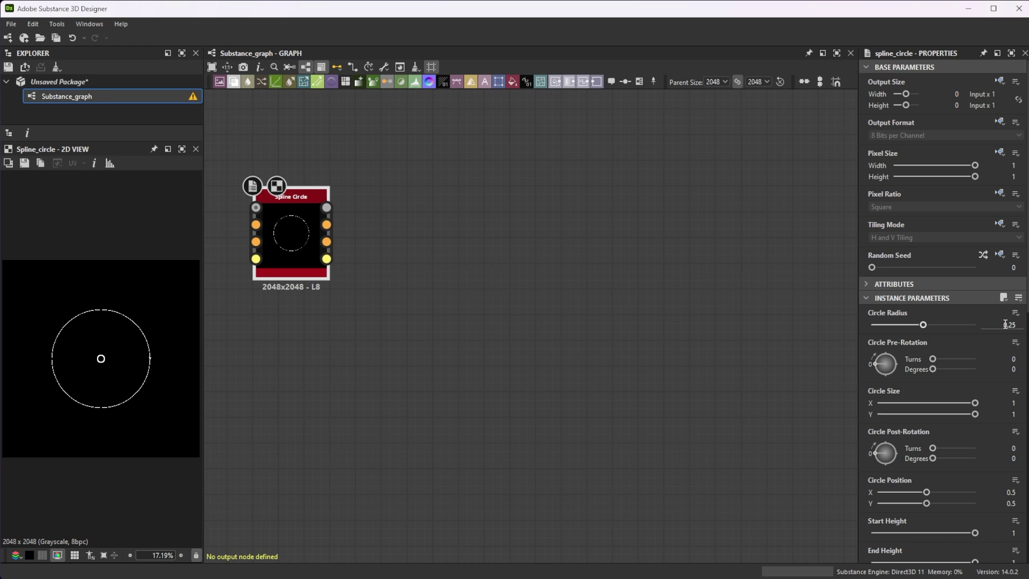
double_click(1022, 328)
key(BackSpace)
text(.18)
key(Return)
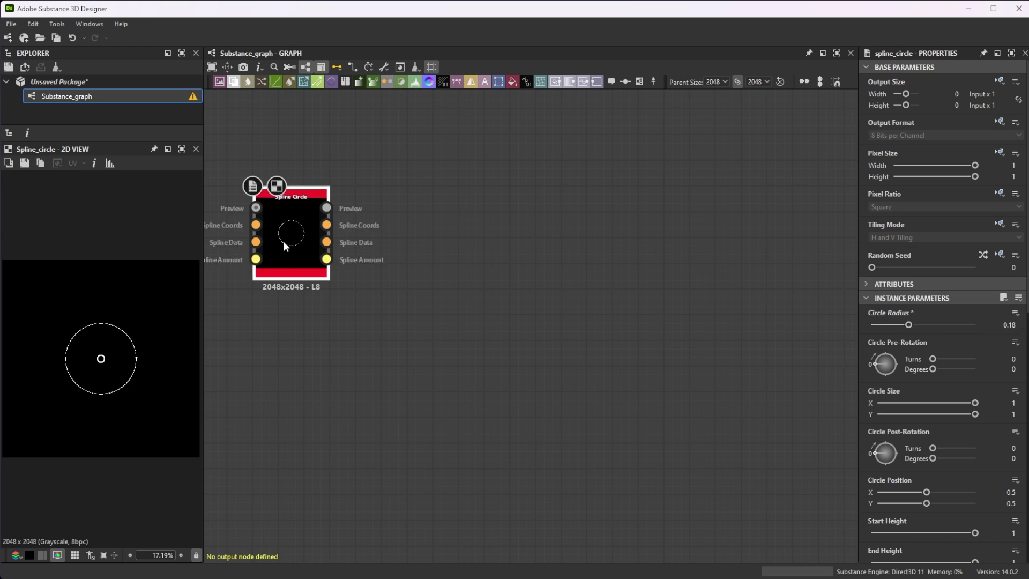
Step: Duplicate the circle below the original and set the copy's radius to 0.5
key(ctrl+d)
drag(283, 240, 282, 370)
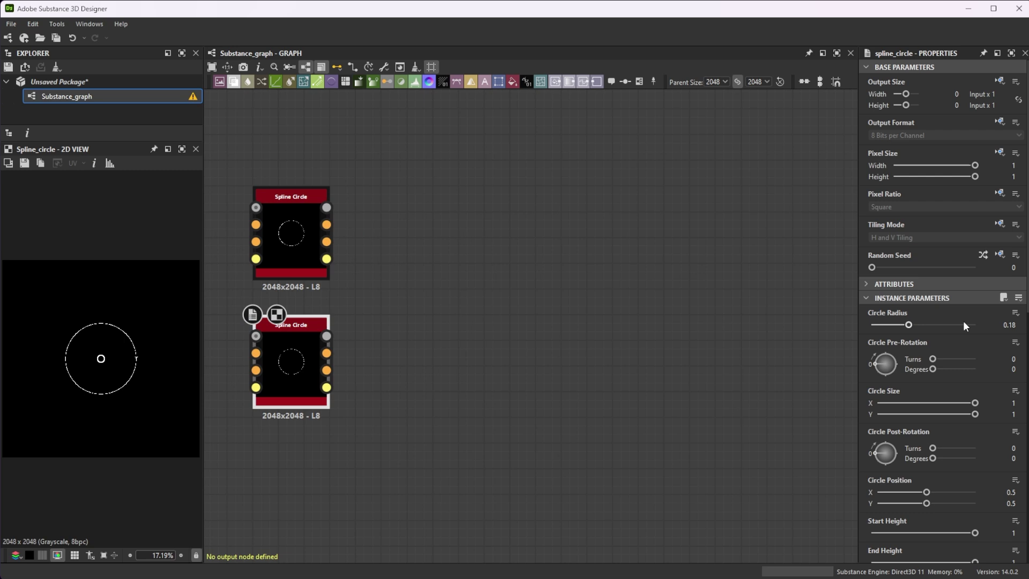
double_click(1009, 325)
text(.5)
key(Return)
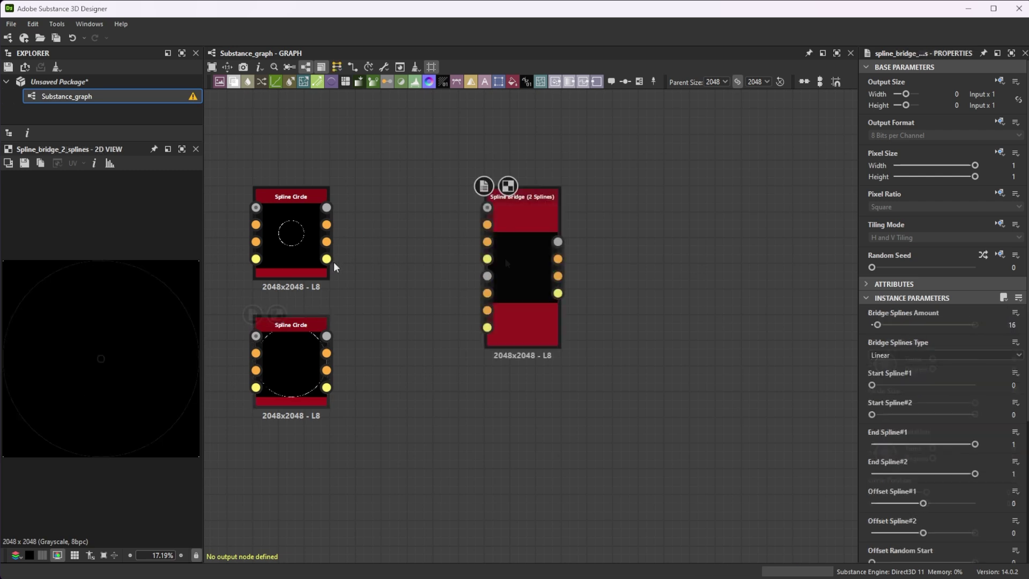
Step: Join both circles in a Spline Bridge (2 Splines) at 2000 splines, feeding Spline Sample Height
drag(328, 260, 487, 259)
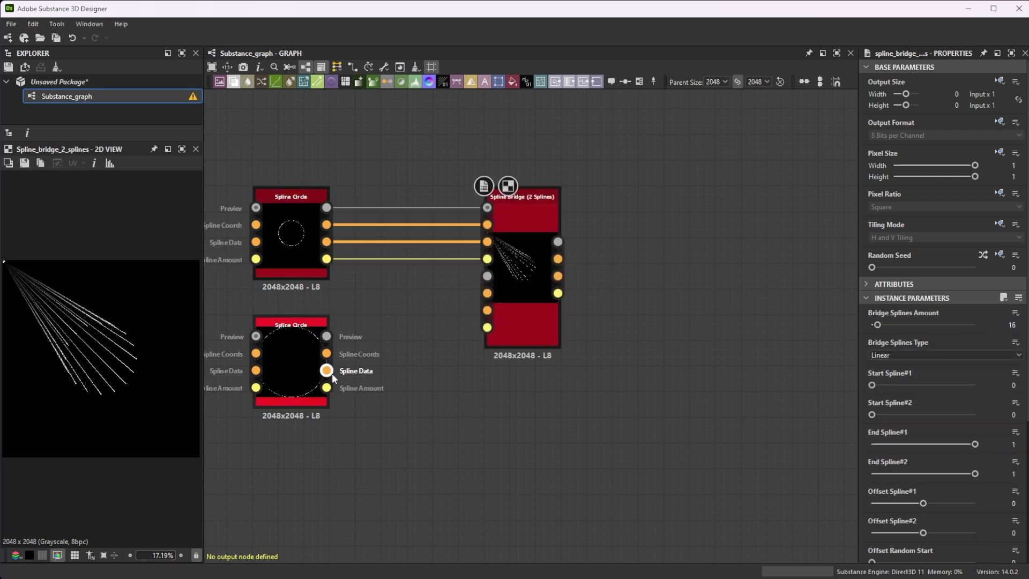
drag(332, 373, 499, 324)
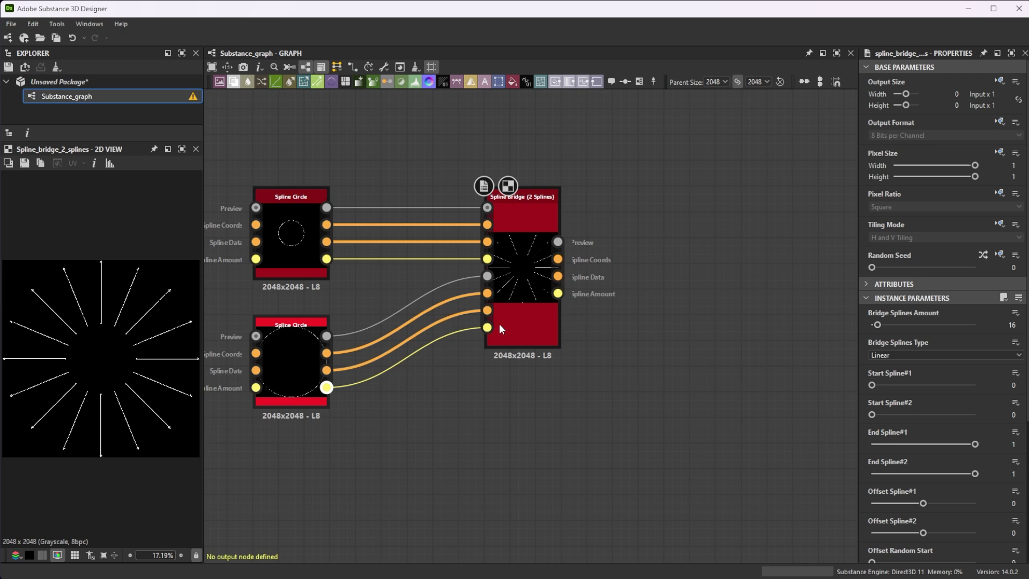
click(499, 324)
double_click(1012, 324)
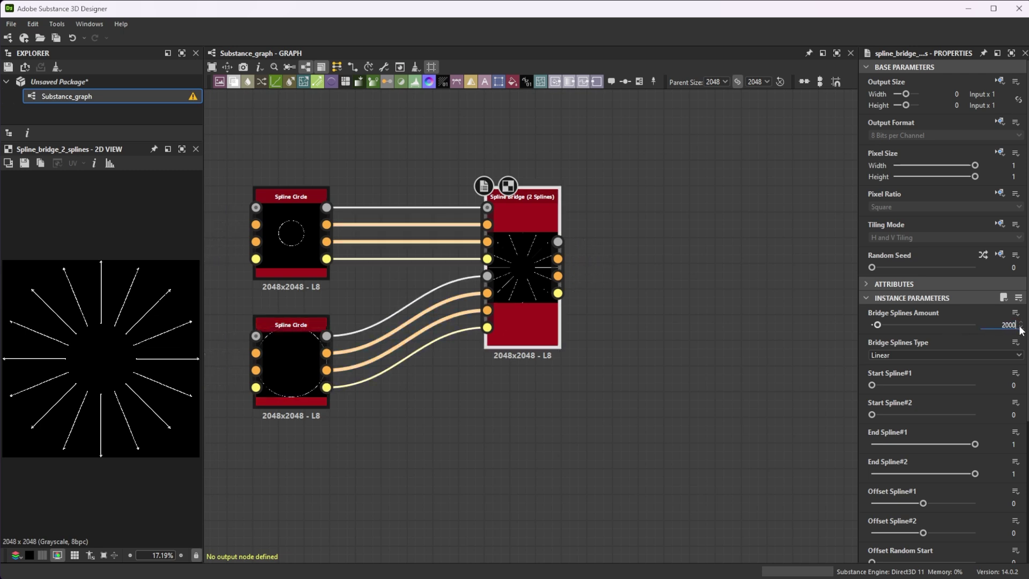
text(2000)
key(Return)
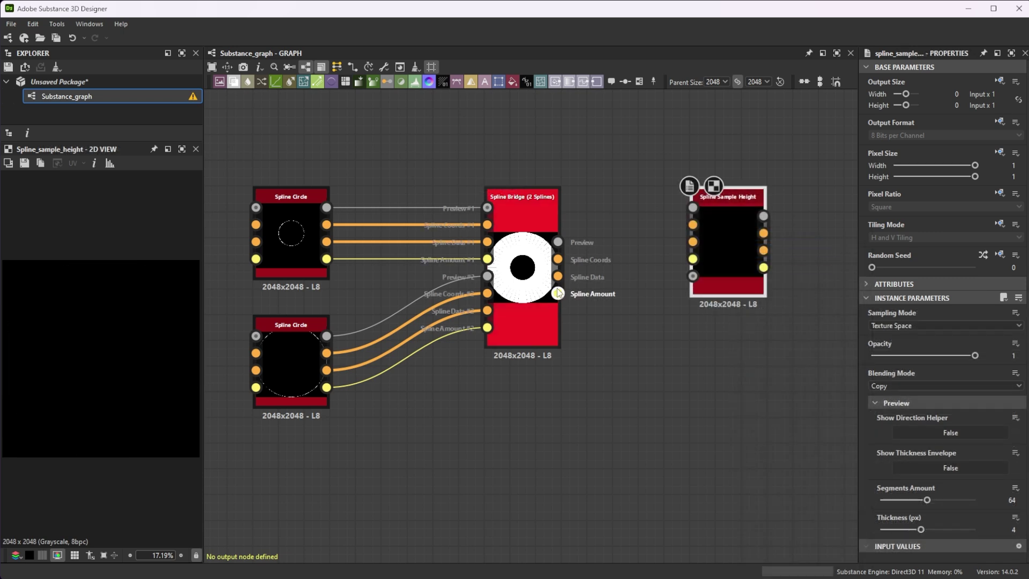
drag(558, 294, 691, 259)
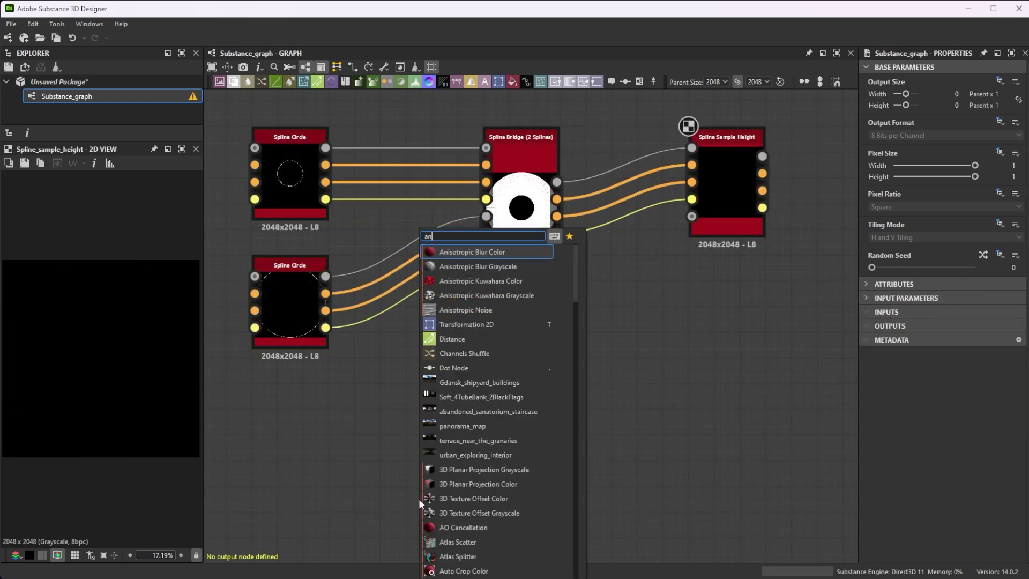
Step: Add an Anisotropic Noise node with X Amount 3 and Y Amount 120
text(iso)
click(474, 312)
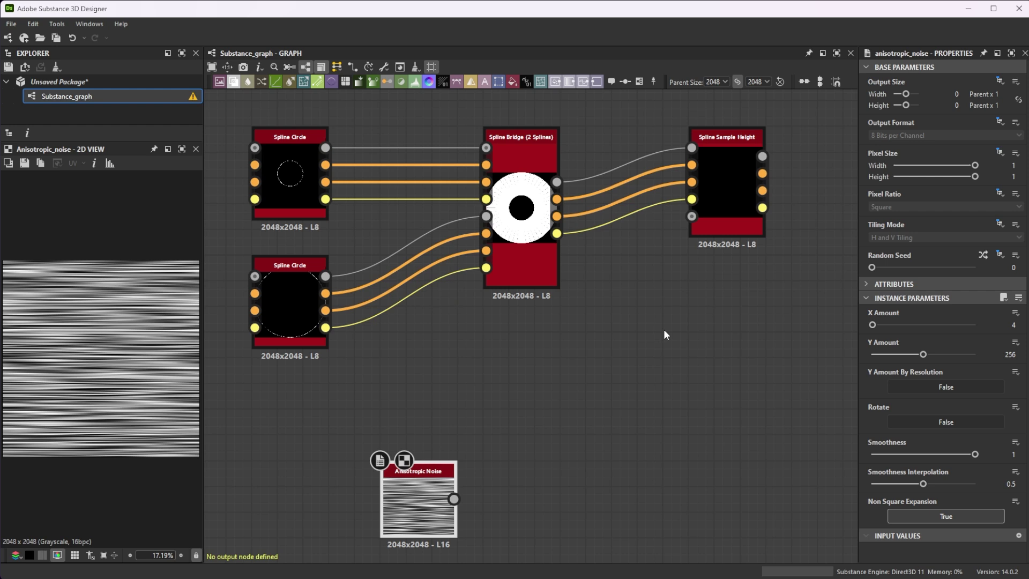
click(1014, 324)
click(999, 354)
text(120)
key(Return)
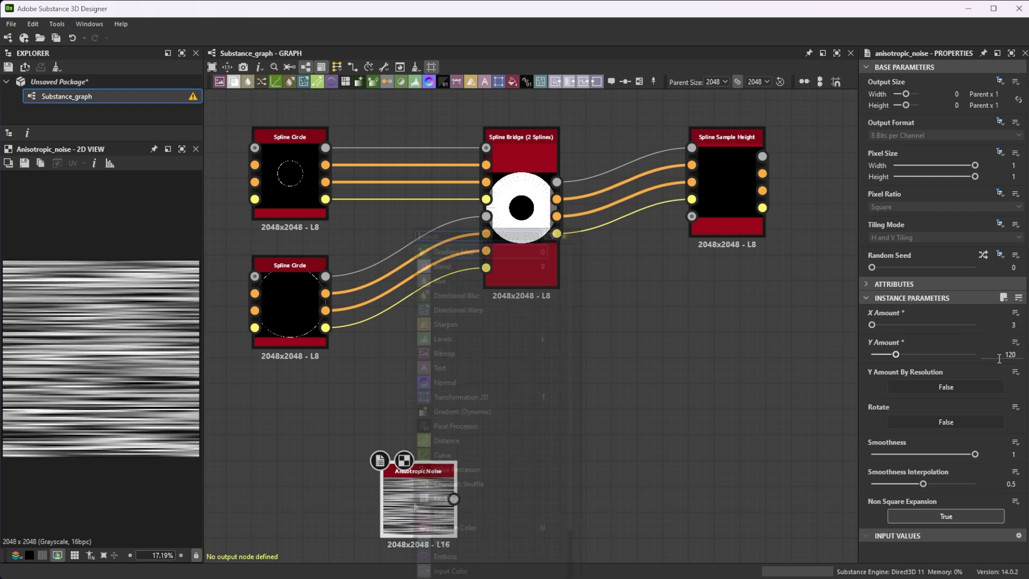
Step: Add a Curve node, reshape its points, and plug it into the Blend foreground
click(473, 254)
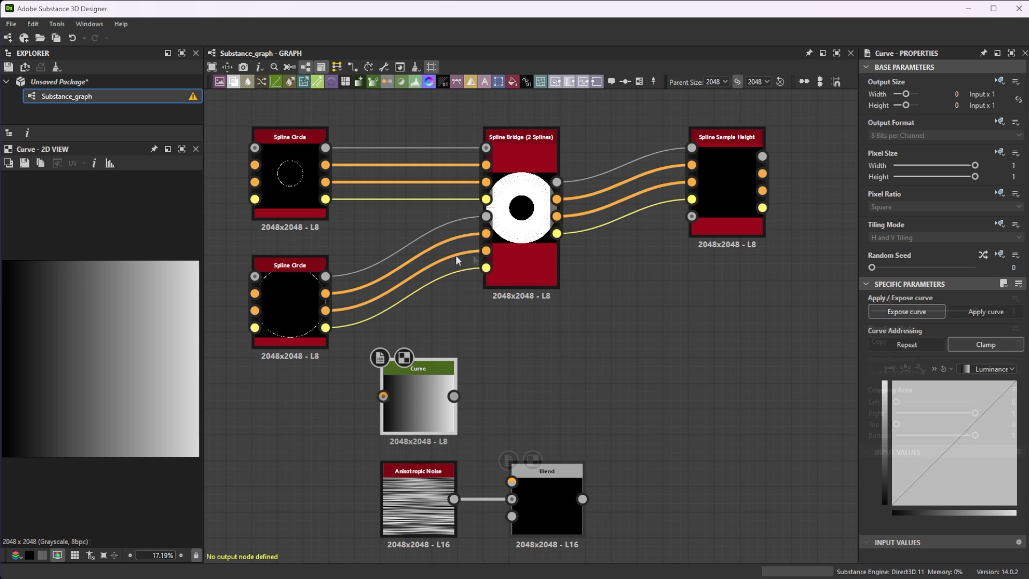
drag(960, 439, 944, 397)
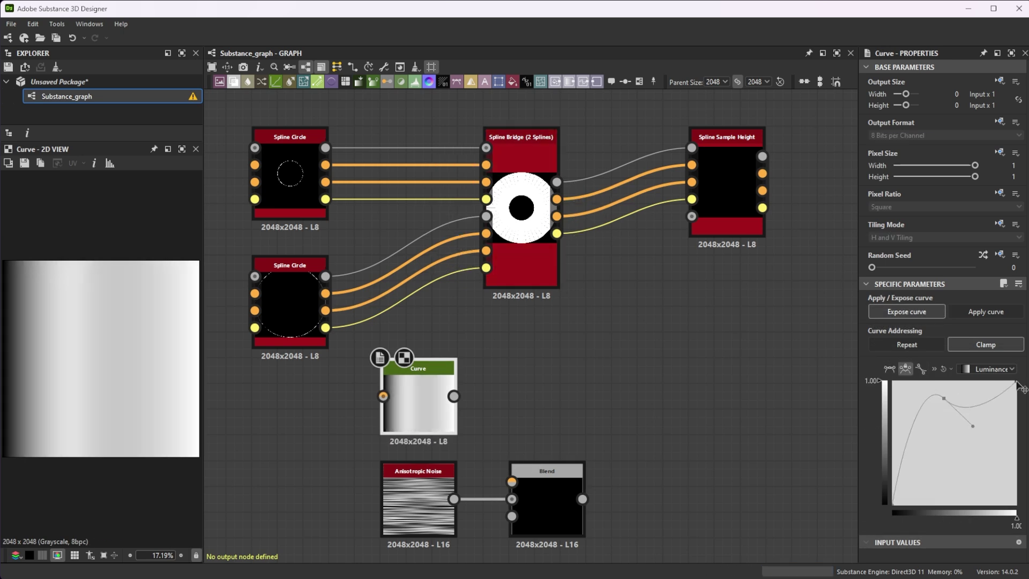
drag(1017, 383, 1015, 504)
drag(972, 426, 980, 426)
drag(454, 396, 512, 481)
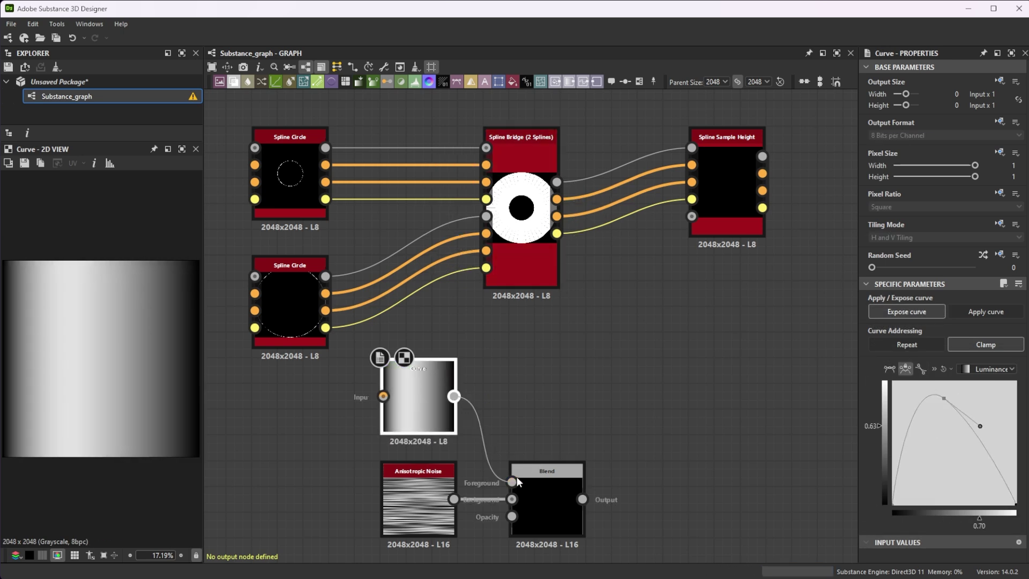
Step: Set the Blend to Multiply, feed the Height Map, and sample Hor. along spline (rand. offset Y)
click(555, 503)
click(975, 338)
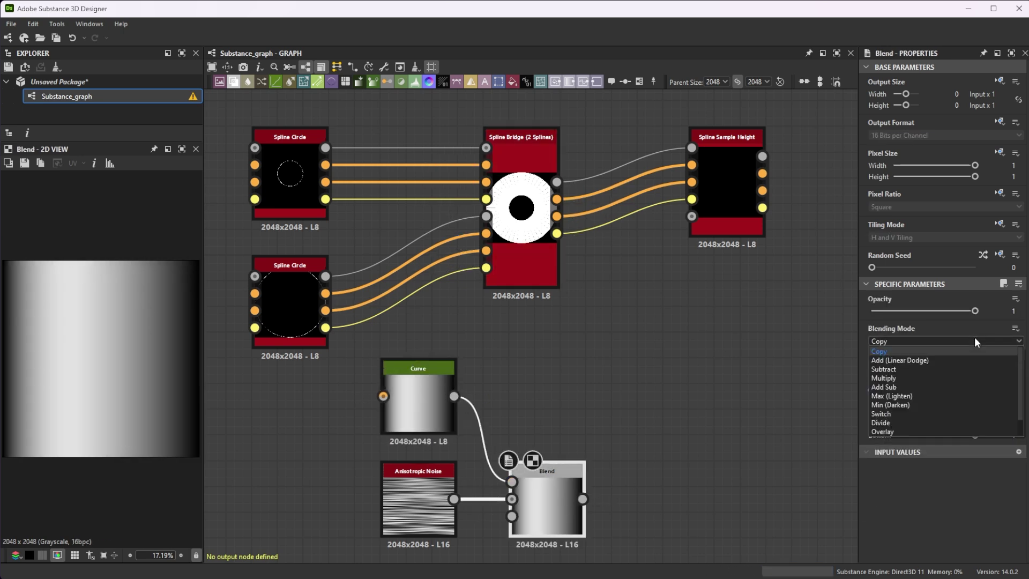
click(893, 377)
drag(583, 499, 693, 224)
double_click(730, 210)
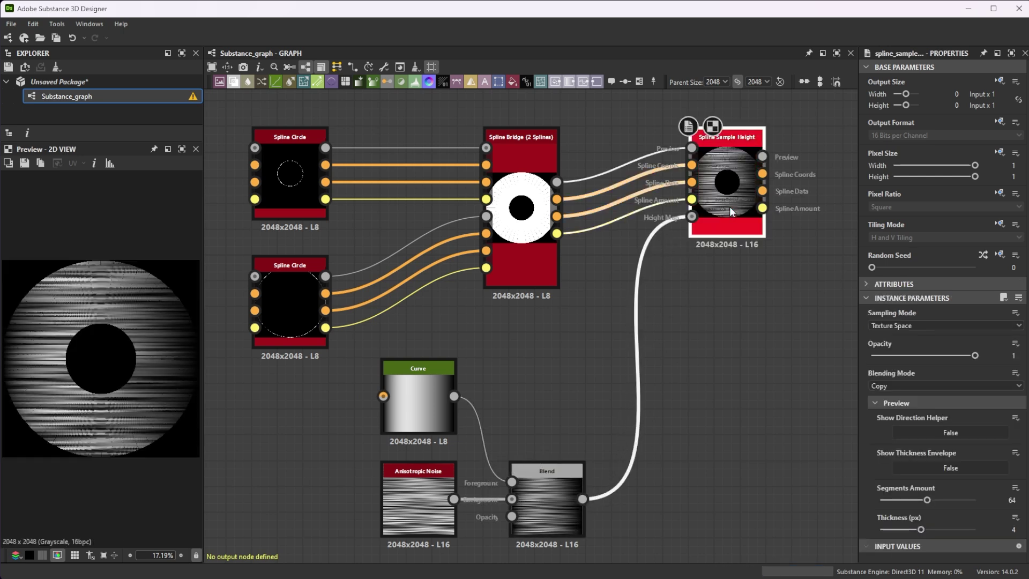
click(900, 326)
click(899, 353)
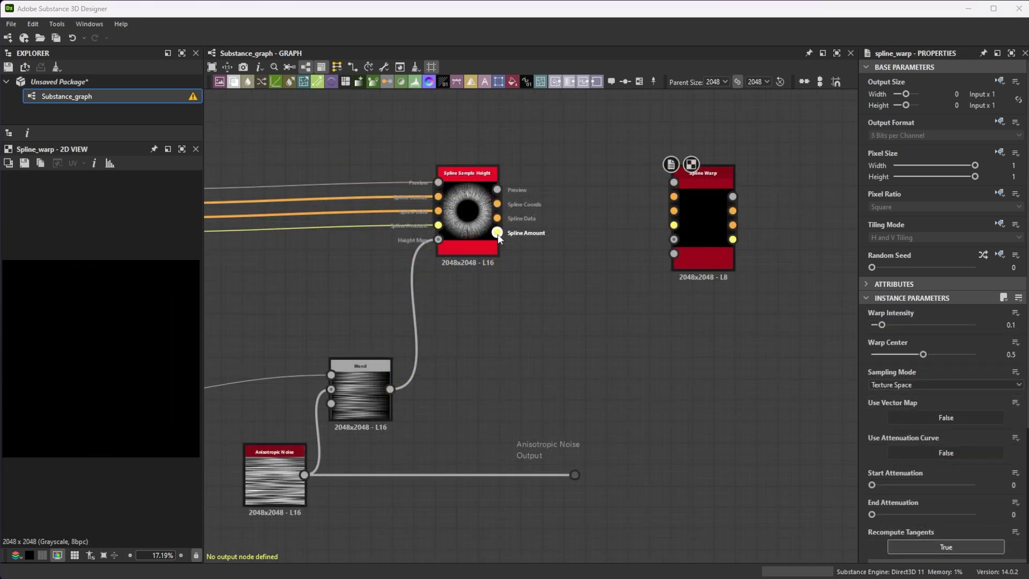
Step: Route the sampled splines into a new Spline Warp using Anisotropic Noise as intensity map
shift+drag(497, 233, 666, 227)
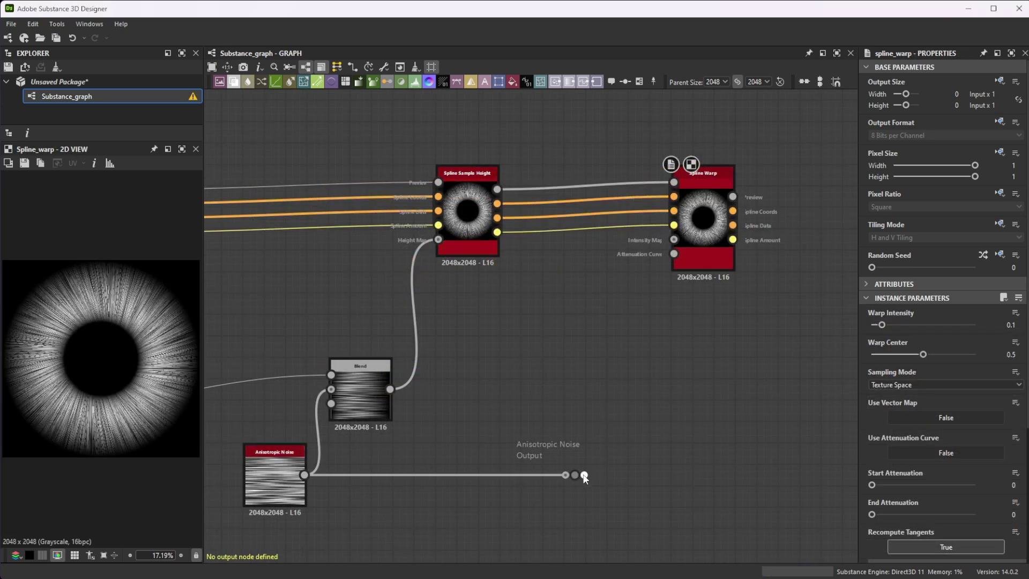
drag(575, 474, 674, 239)
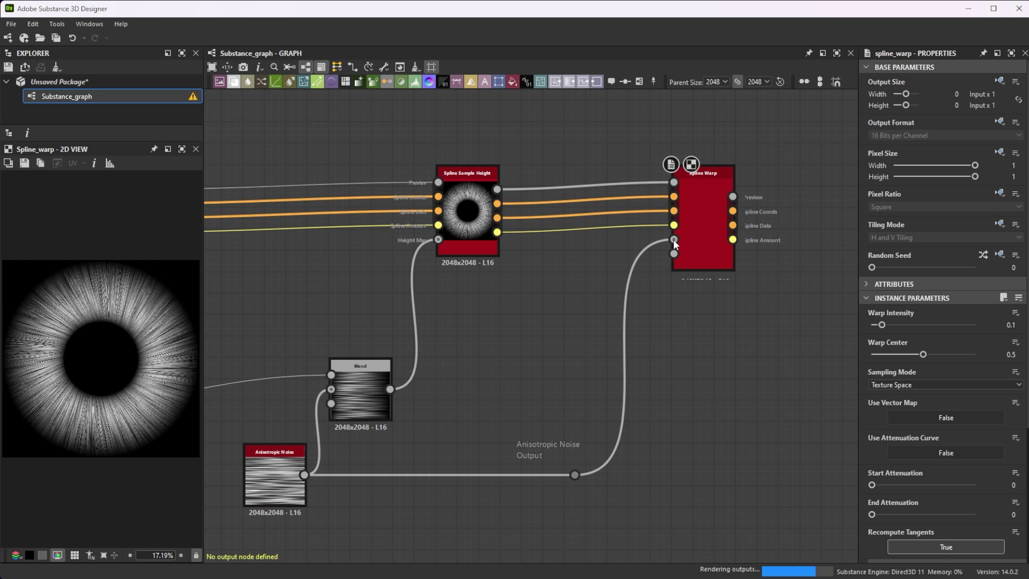
click(697, 229)
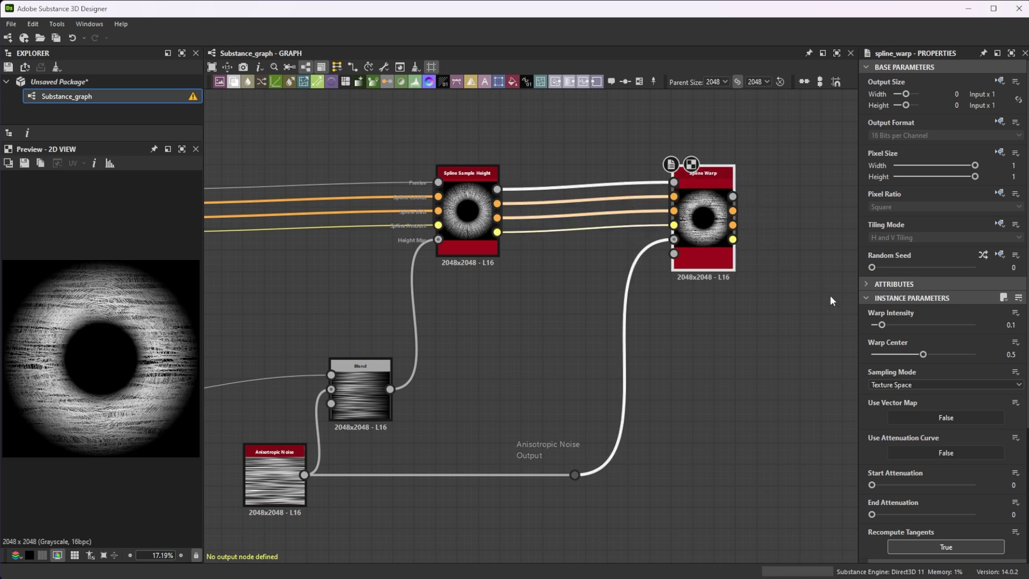
Step: Set Warp Intensity 0.06, Hor. along spline (rand. offset Y) sampling, and Start Attenuation 0.8
click(986, 323)
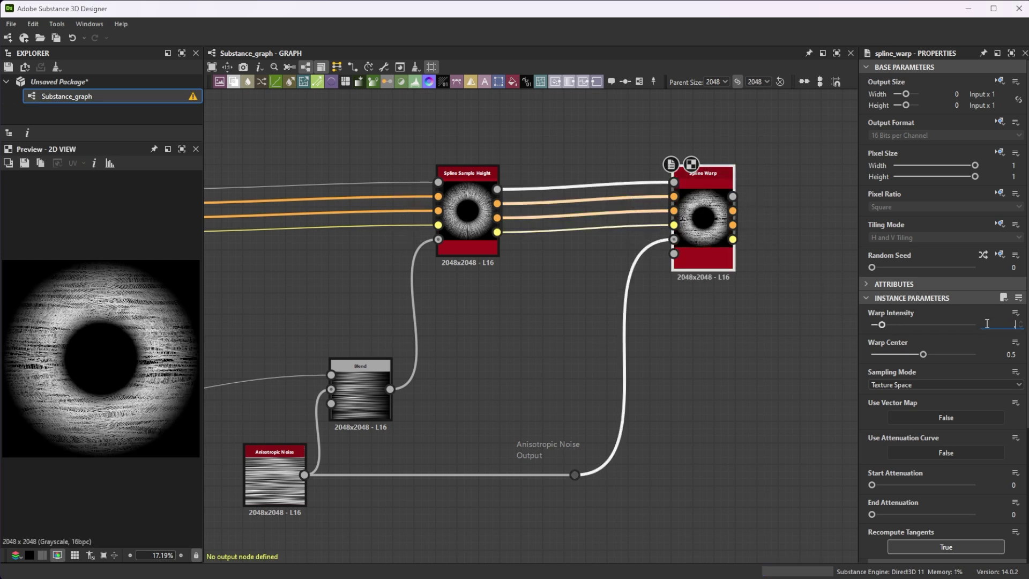
text(.06)
key(Return)
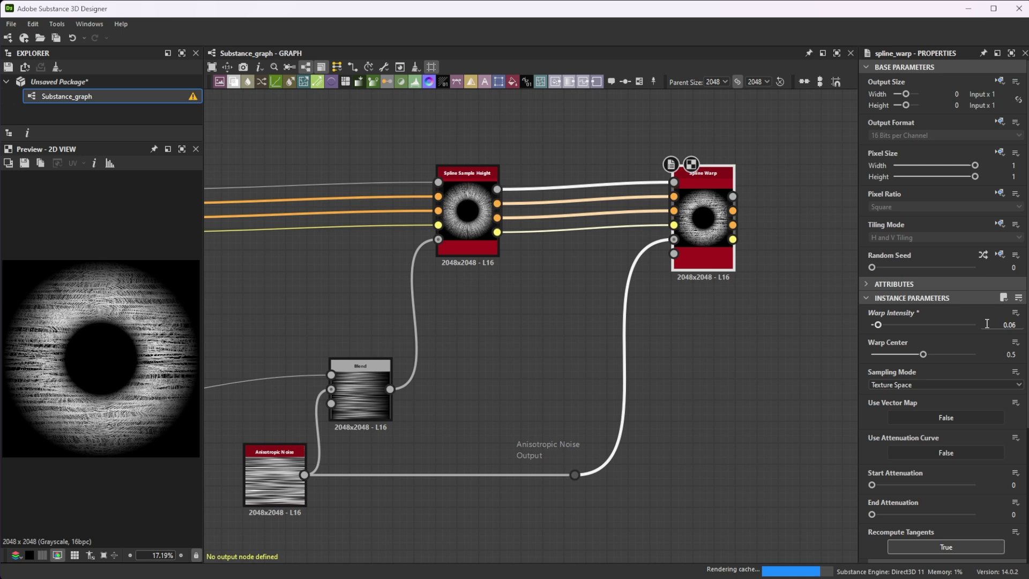
click(964, 384)
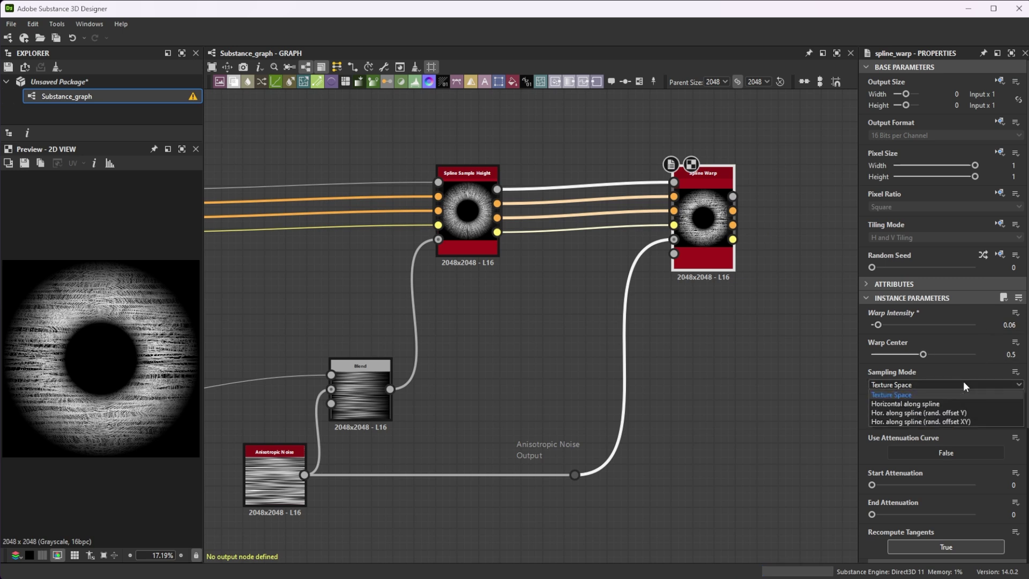
click(961, 413)
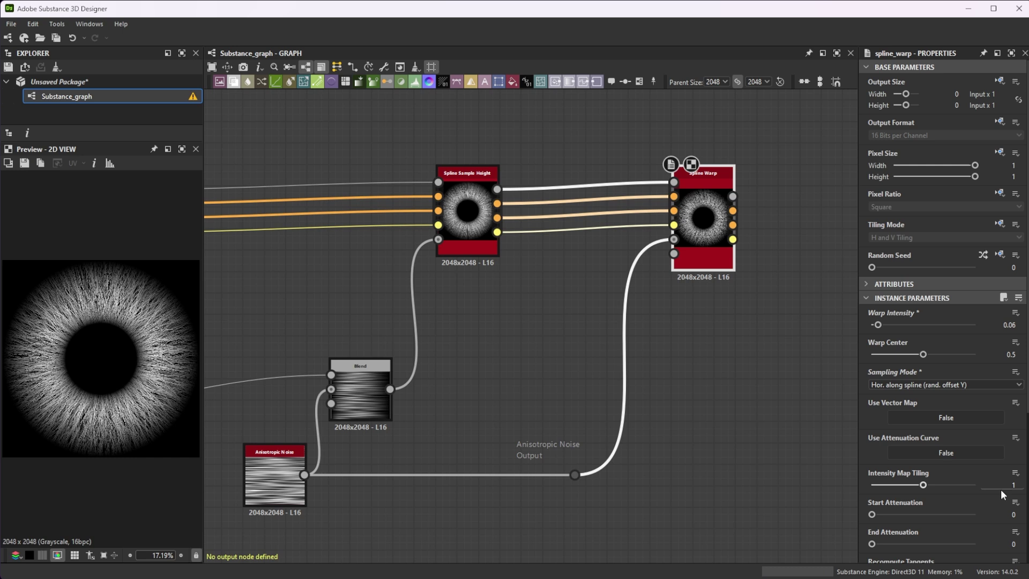
click(1012, 514)
text(.8)
key(Return)
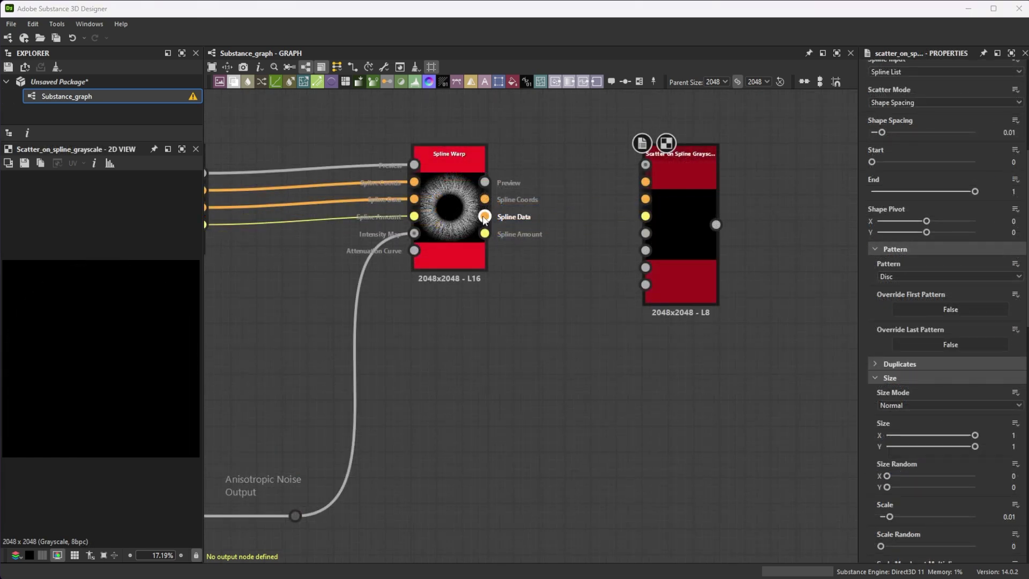
Step: Feed the warped splines into Scatter on Spline Grayscale with Shape Spacing 0 and Paraboloid pattern
shift+drag(484, 216, 680, 226)
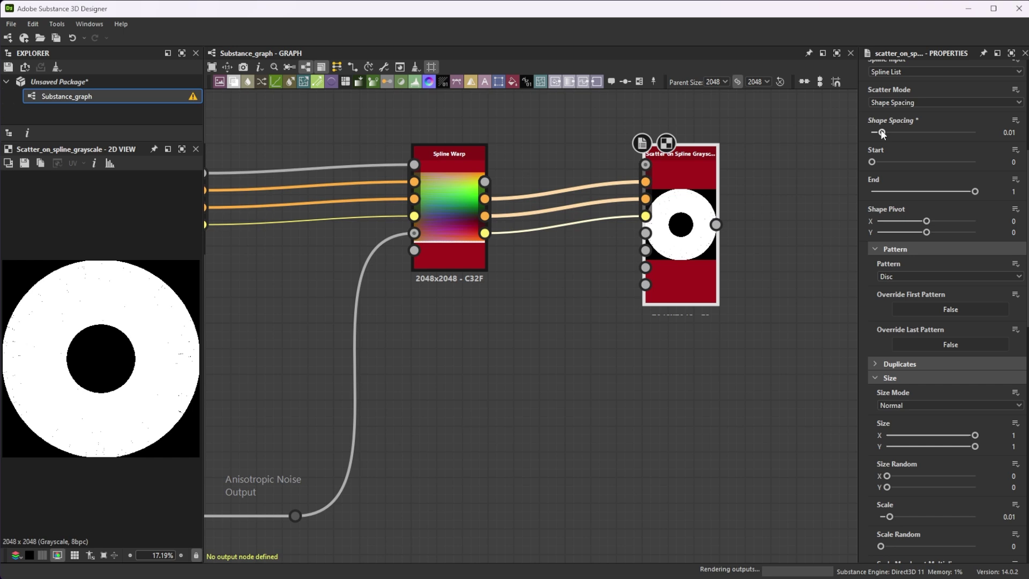
drag(883, 134, 864, 131)
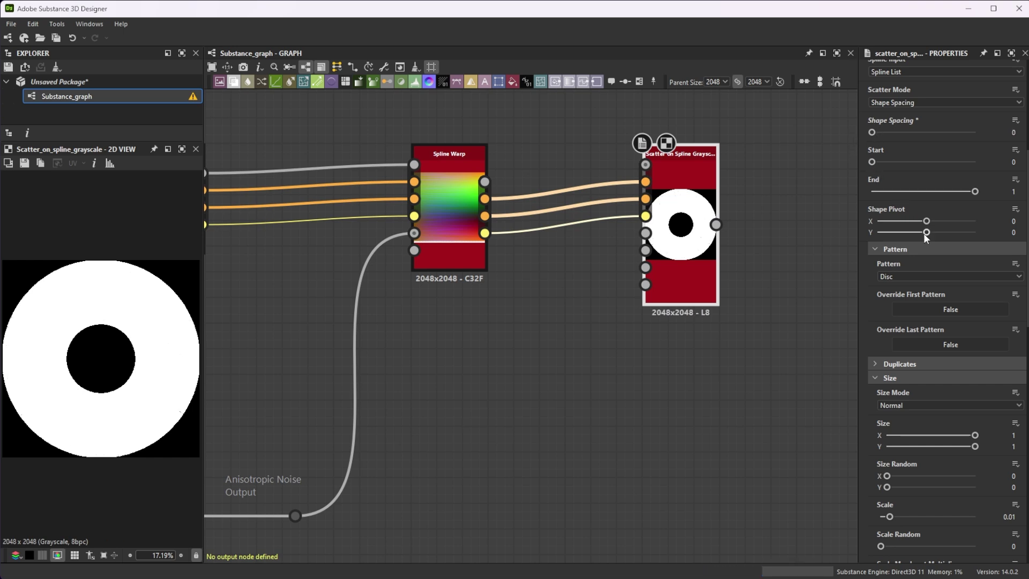
click(918, 275)
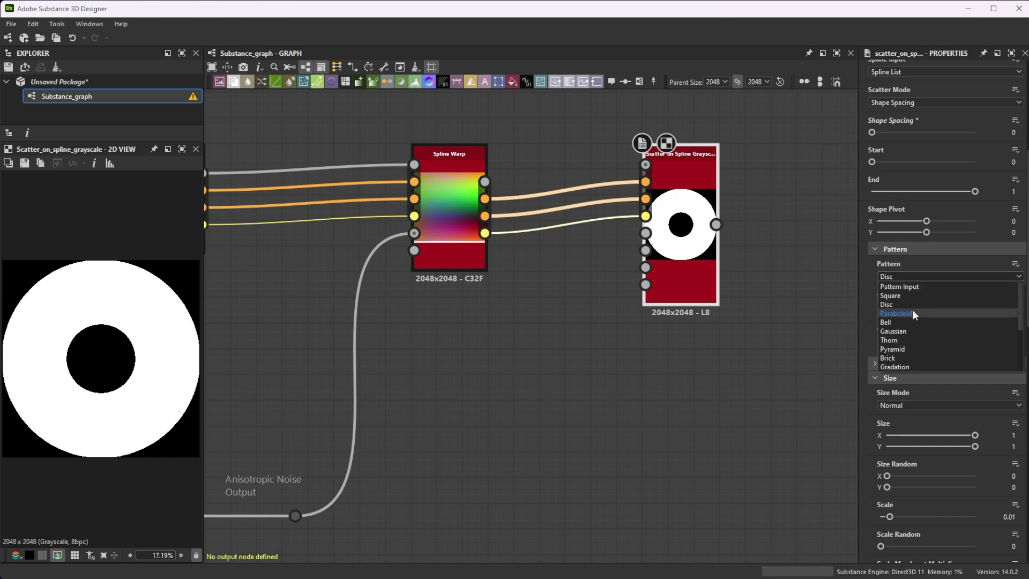
click(911, 313)
Step: Set the scatter's Scale to 0.006, Attenuation Start 0.9, and Spline Height Multiplier 1
scroll(874, 332, down, 3)
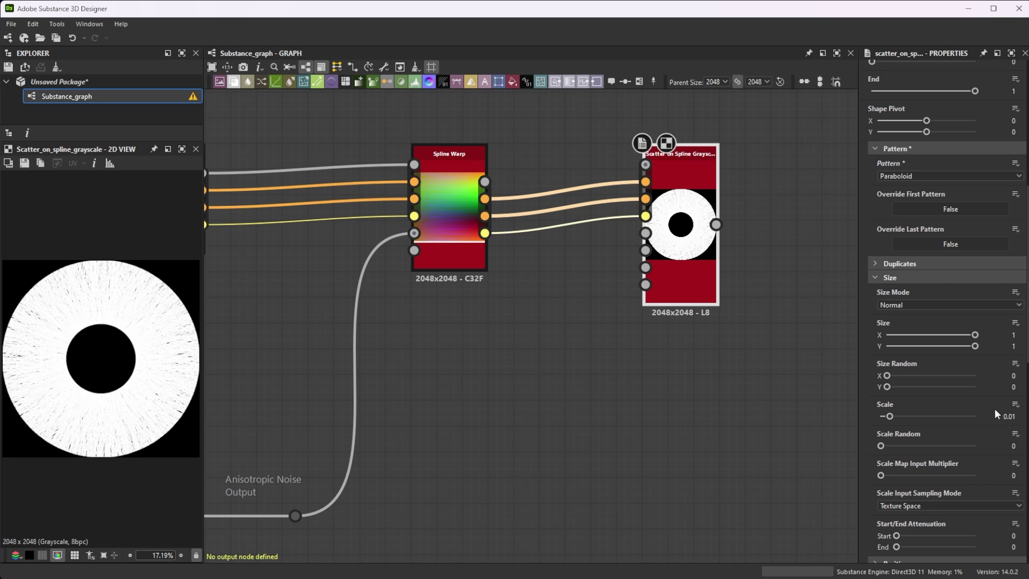
double_click(998, 415)
text(.0)
key(Return)
scroll(864, 431, down, 5)
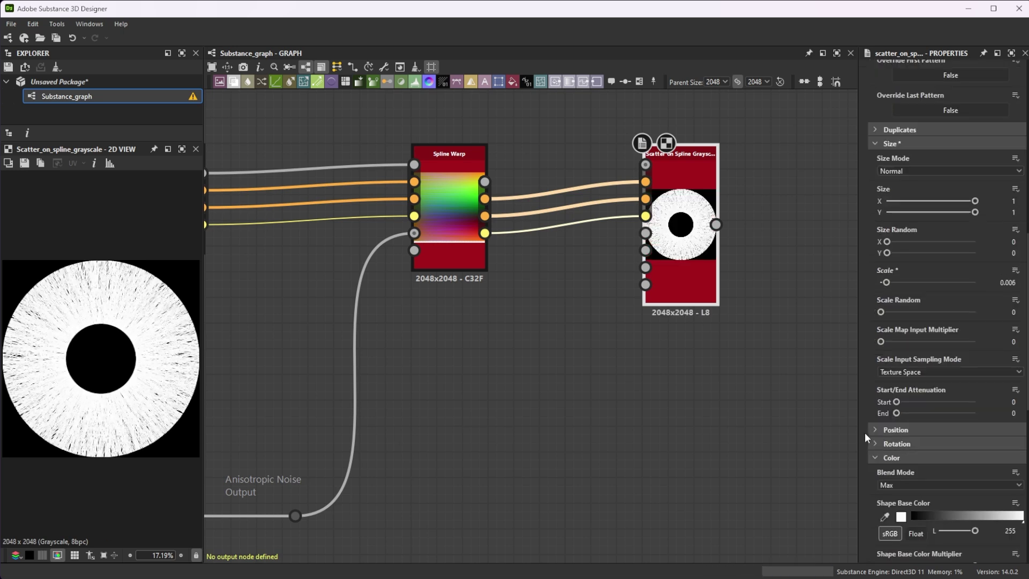
double_click(1012, 368)
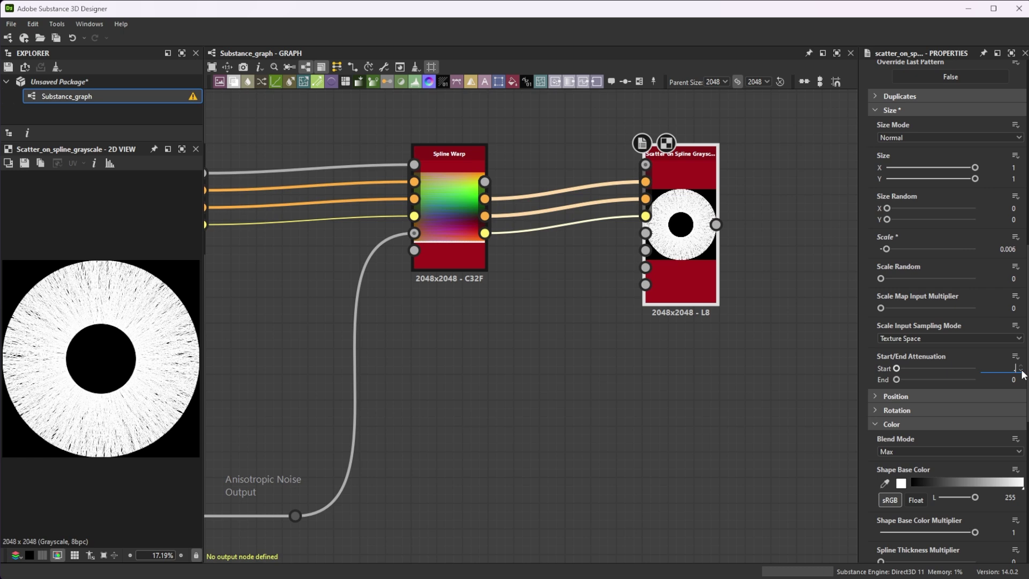
key(Return)
scroll(869, 452, down, 4)
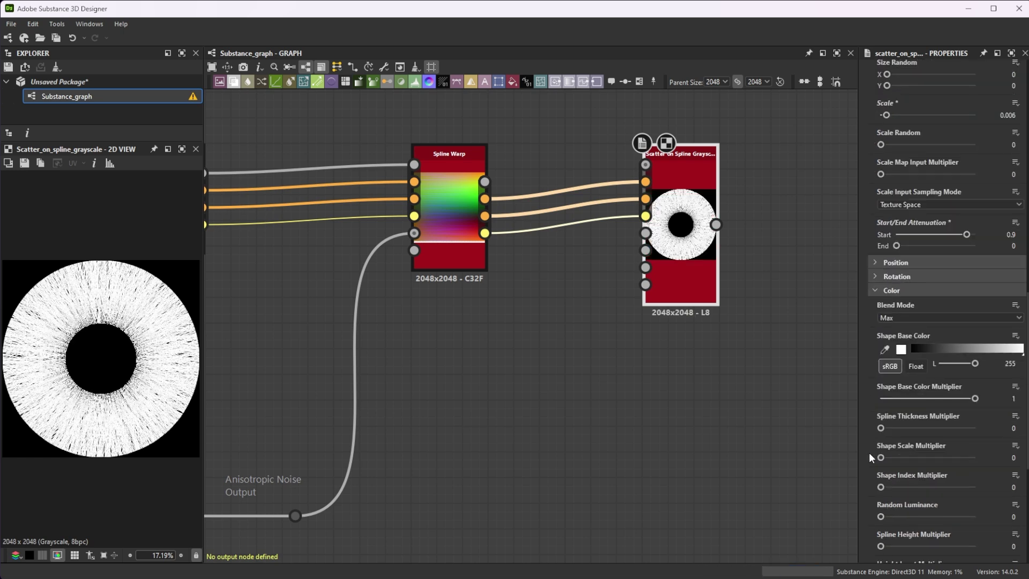
scroll(869, 452, down, 1)
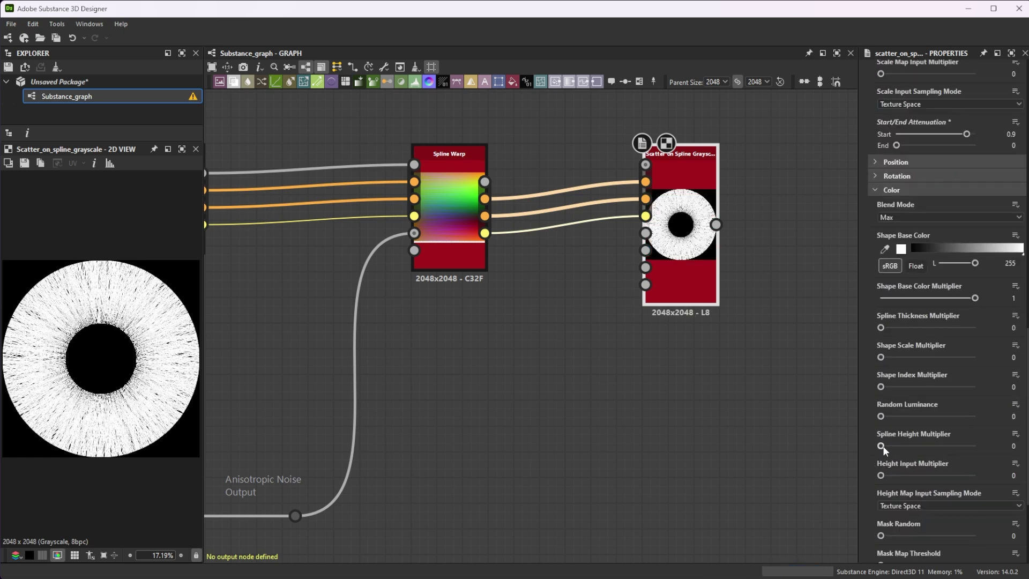
drag(882, 446, 983, 445)
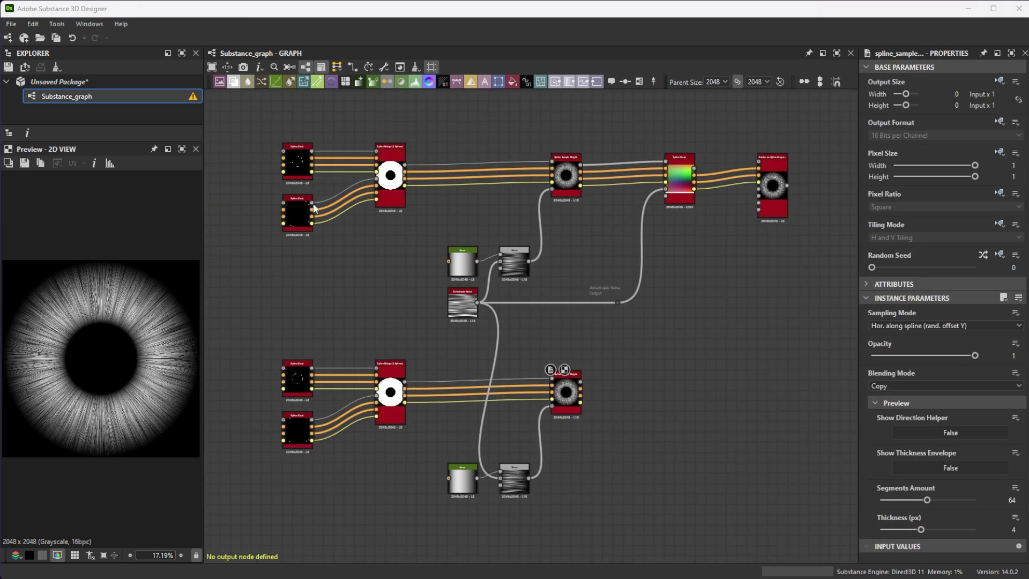
Step: Enlarge the lower Spline Circle's radius and set its Spline Bridge to 2400 splines
click(298, 379)
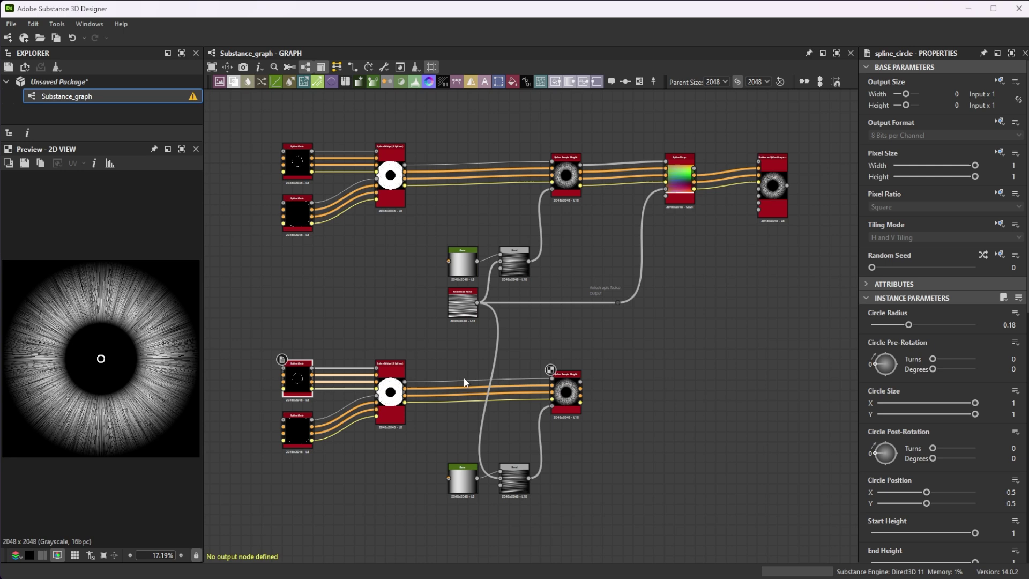
double_click(1017, 325)
key(Return)
click(394, 418)
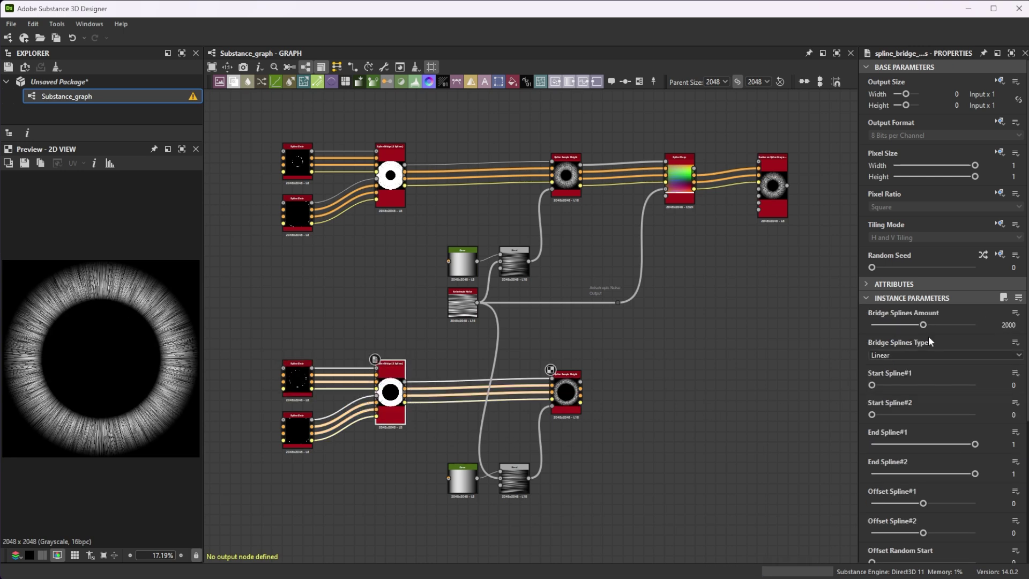
double_click(1007, 324)
text(2400)
key(Return)
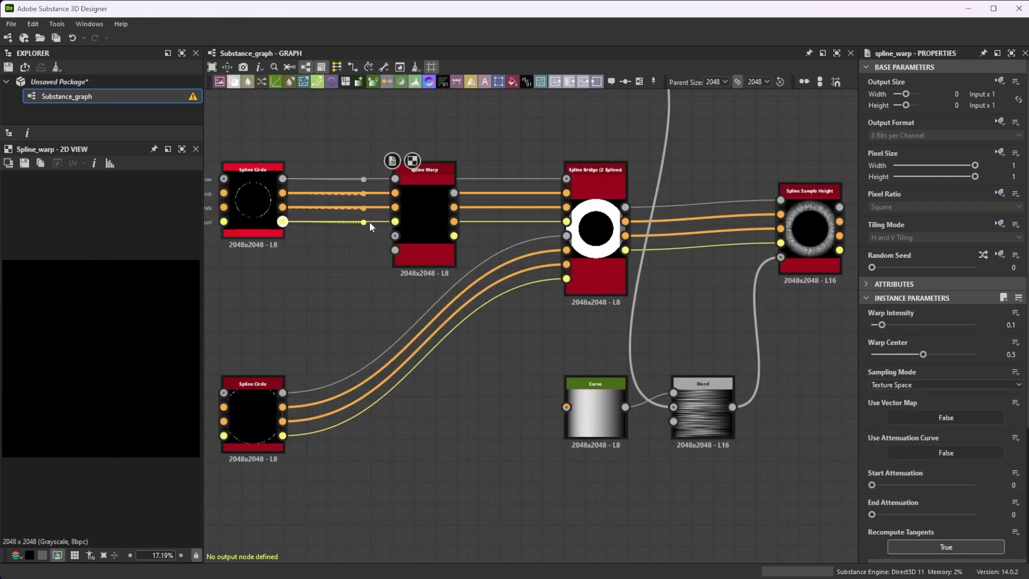
Step: Route the circle splines through a new Spline Warp driven by Perlin Noise at scale 18
drag(369, 221, 522, 239)
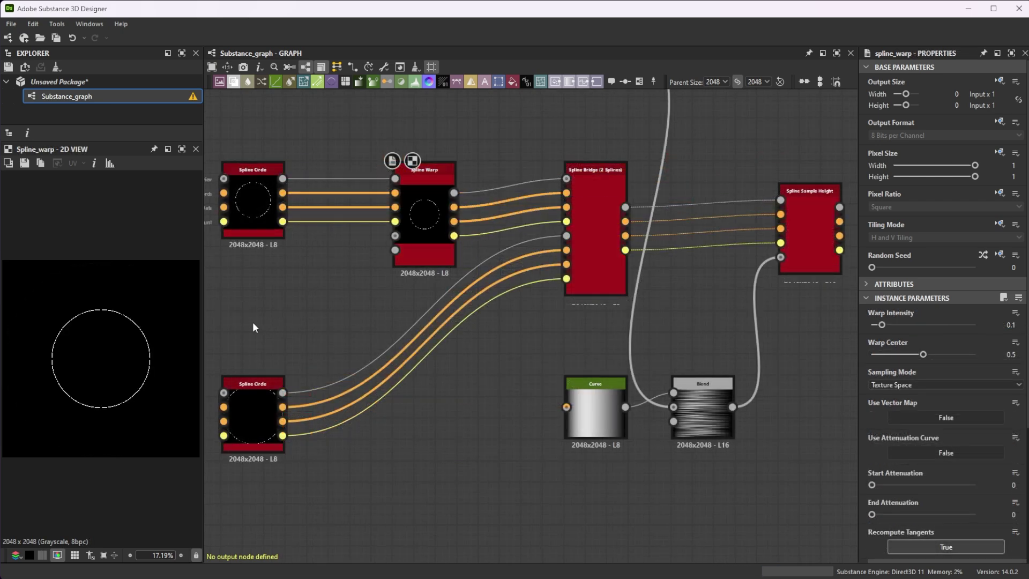
key(space)
text(spl)
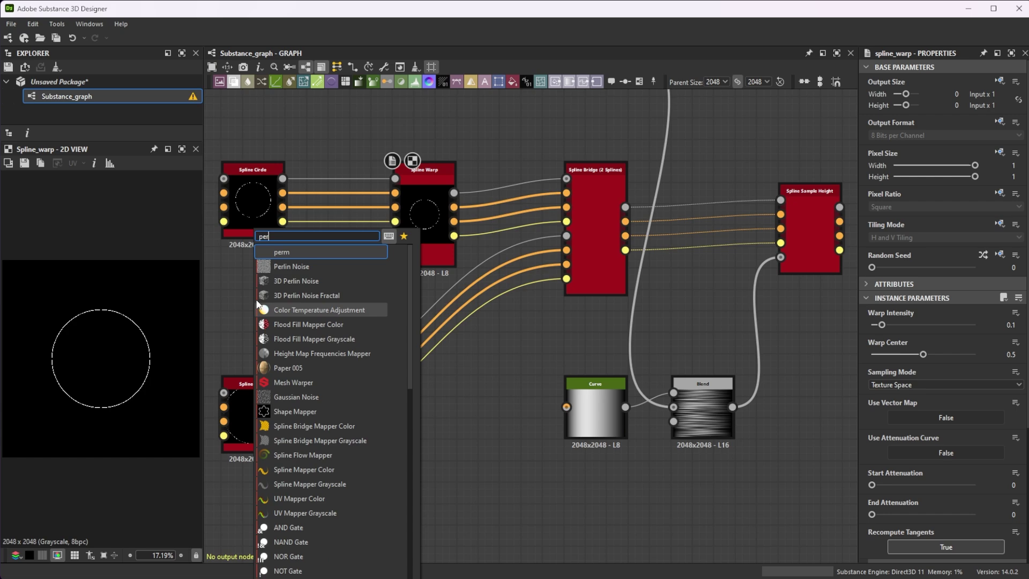
key(Escape)
drag(922, 325, 898, 324)
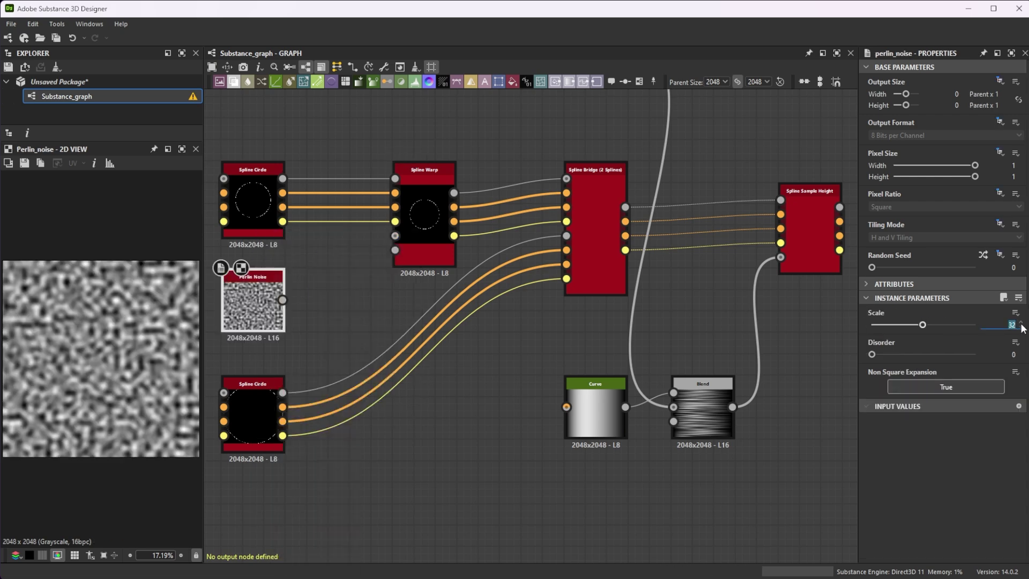
drag(283, 300, 397, 237)
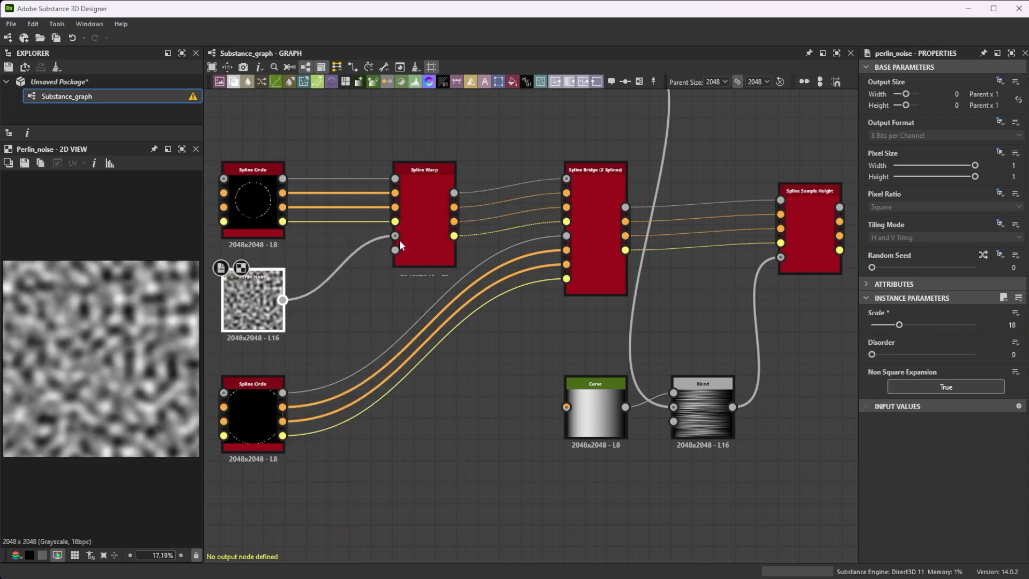
Step: Preview the warp and sampled height, then reshape the Curve node's falloff with tangents
click(427, 236)
double_click(426, 232)
double_click(809, 231)
click(595, 407)
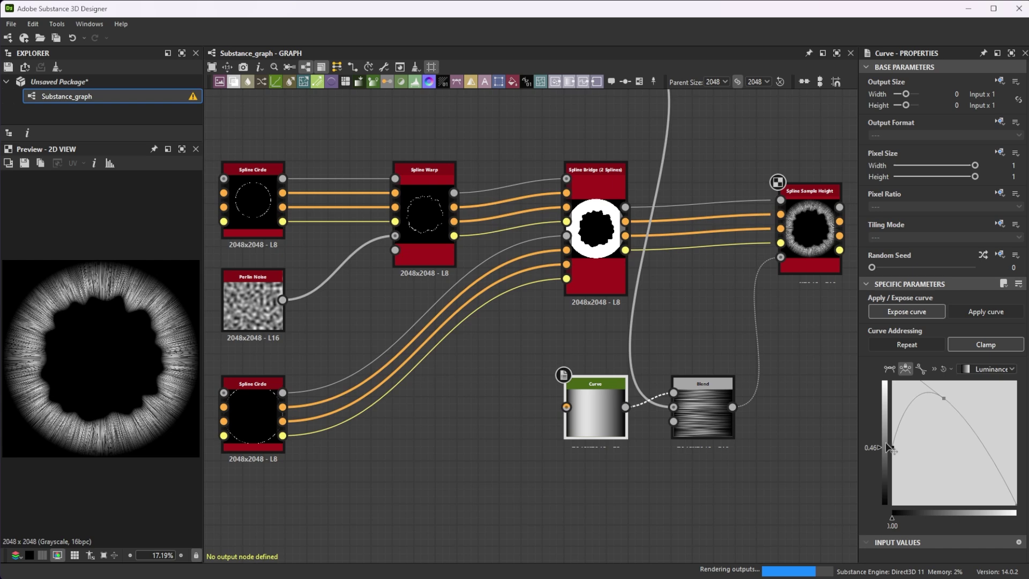
click(920, 368)
drag(943, 398, 997, 462)
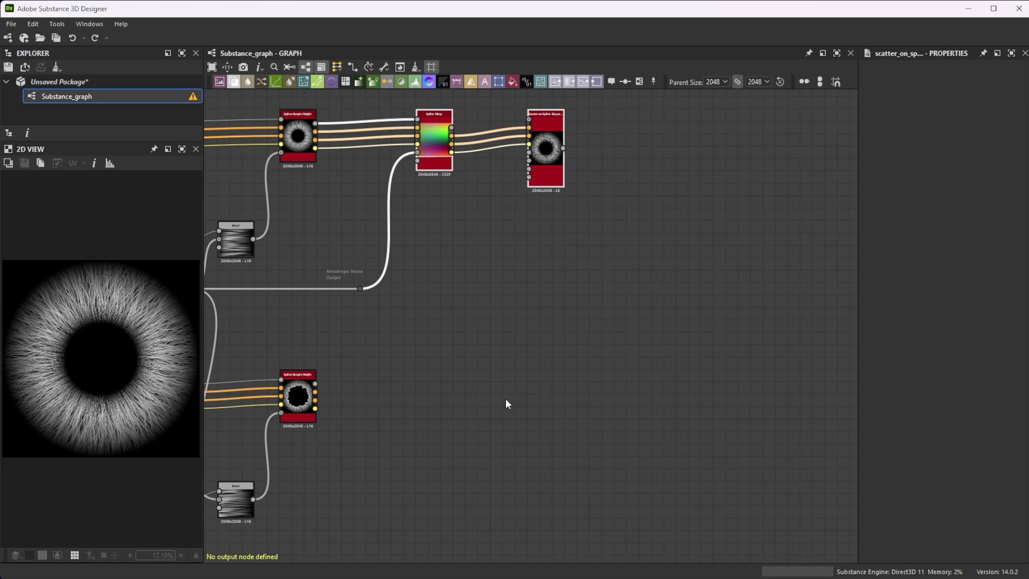
Step: Paste copies of the warp and scatter nodes, wire the lower splines in, and add Anisotropic Noise
key(ctrl+shift+v)
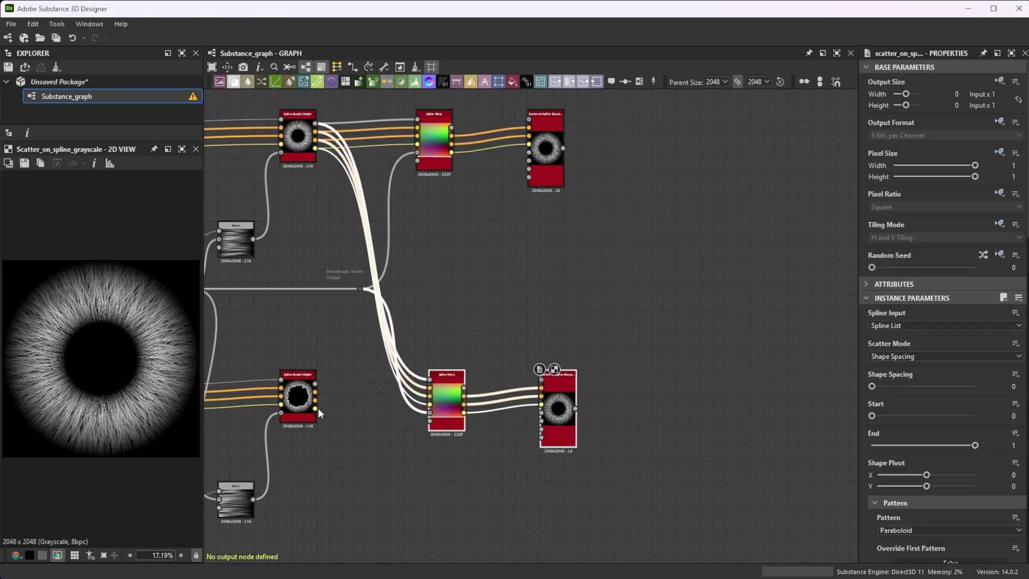
drag(316, 409, 427, 408)
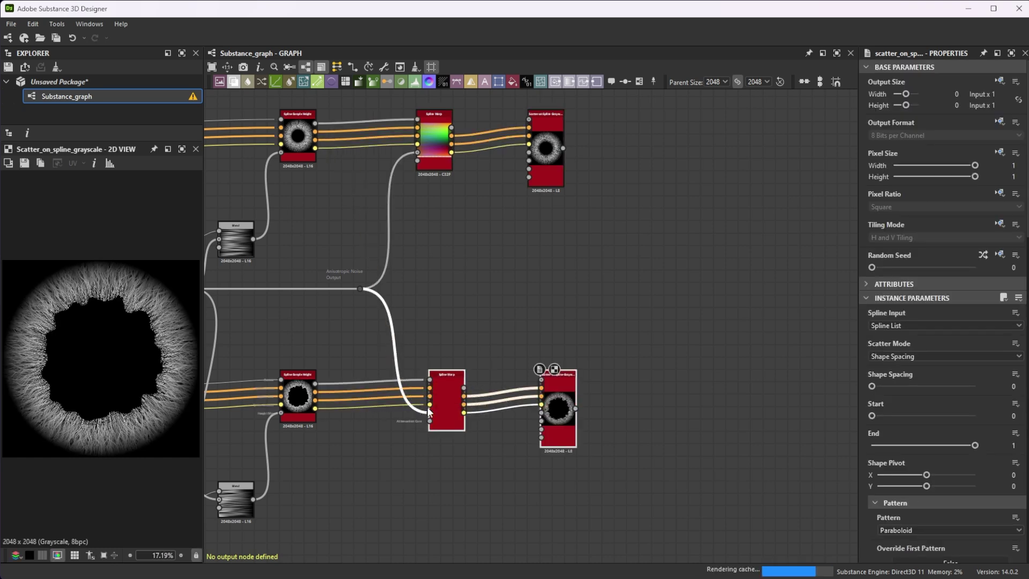
key(space)
text(aniso)
key(Return)
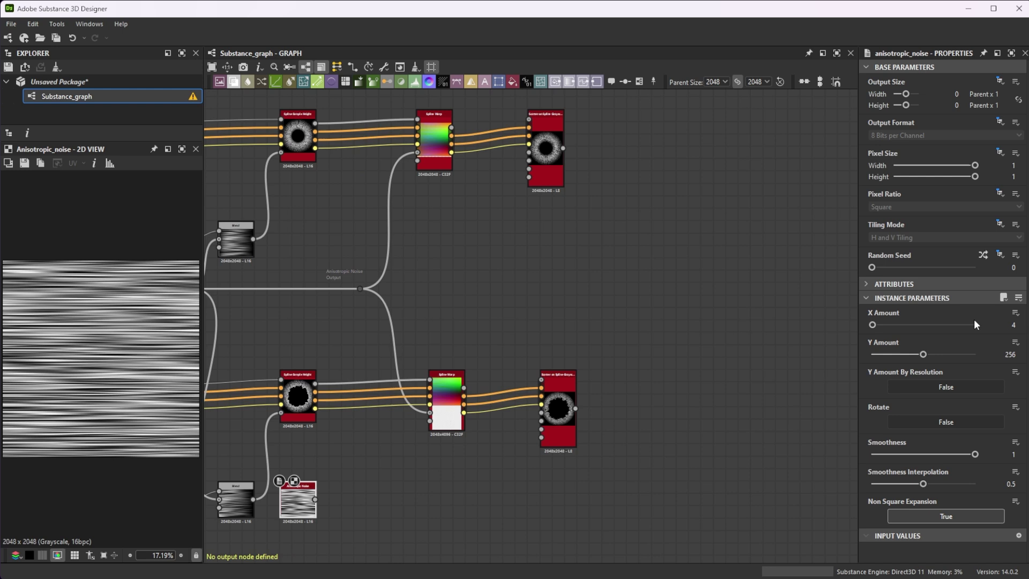
Step: Set the new Anisotropic Noise to X Amount 3 and Y Amount 1024
double_click(1018, 325)
text(3)
key(Return)
double_click(1018, 354)
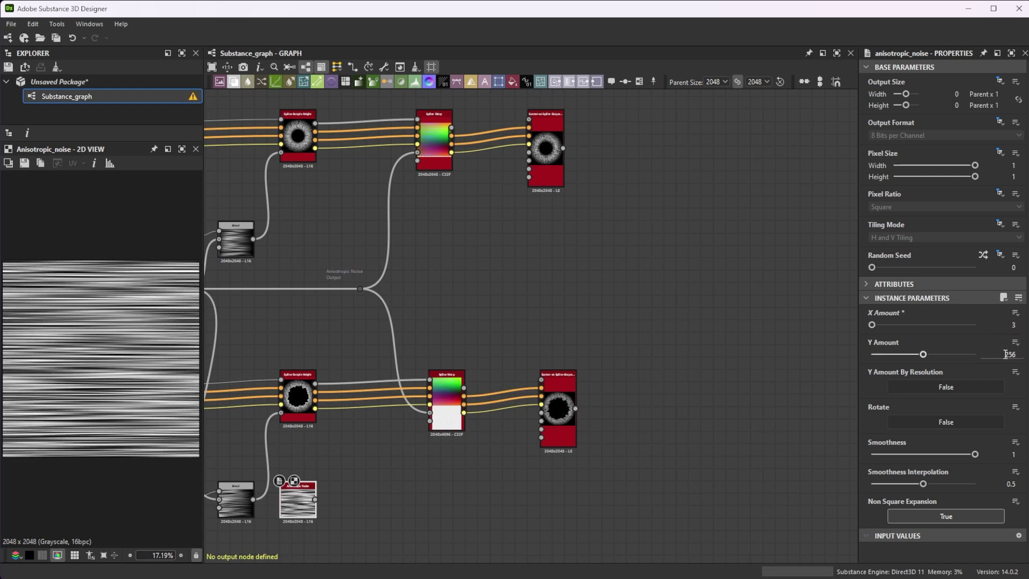
text(1024)
key(Return)
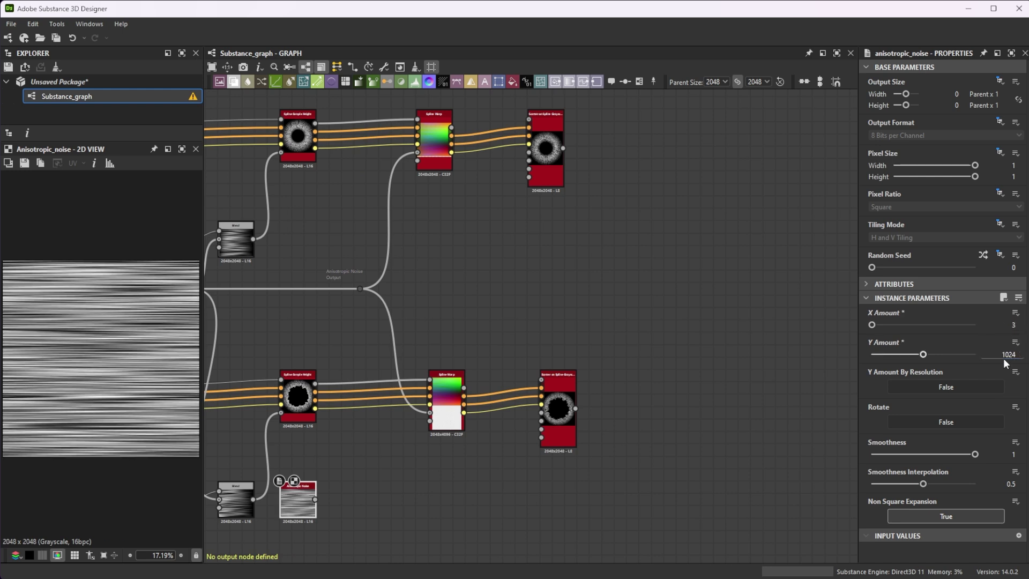
Step: Connect the noise to the lower Spline Warp and lower its Warp Intensity to 0.04
drag(315, 499, 430, 413)
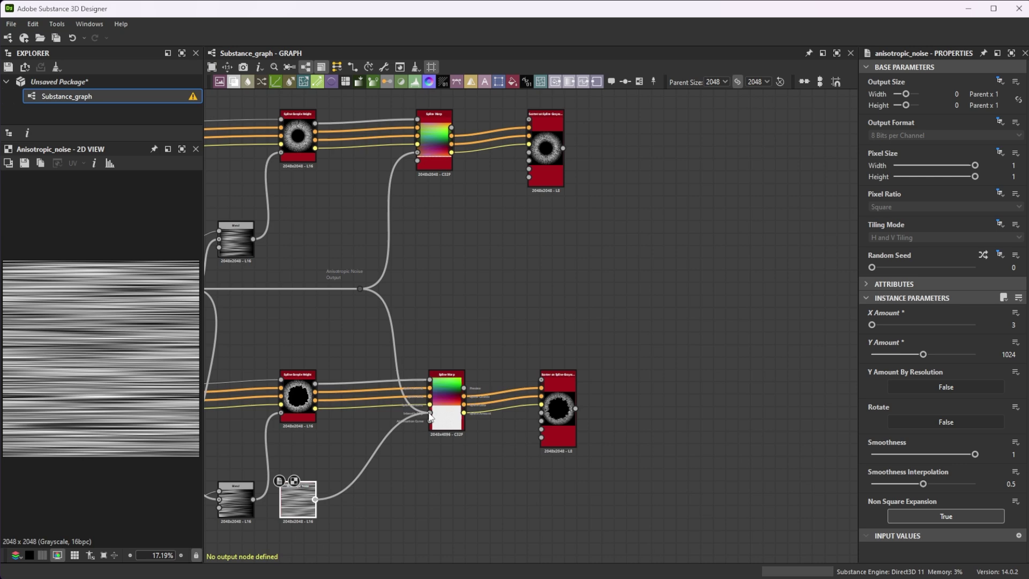
double_click(464, 389)
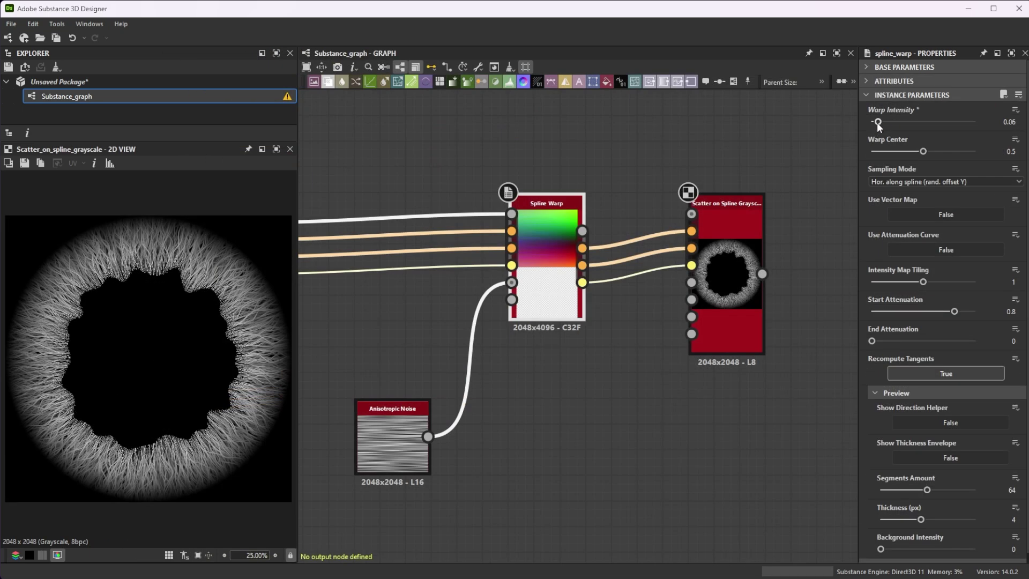
drag(877, 122, 876, 122)
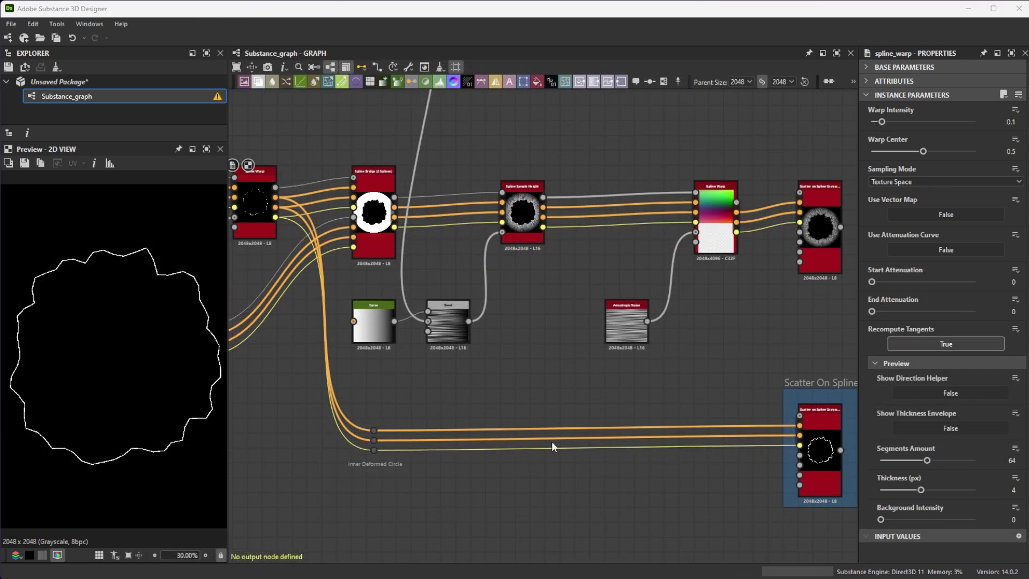
Step: Give the inner Scatter On Spline 0 shape spacing and Paraboloid pattern, then drag out the fibre scatter's output
click(819, 431)
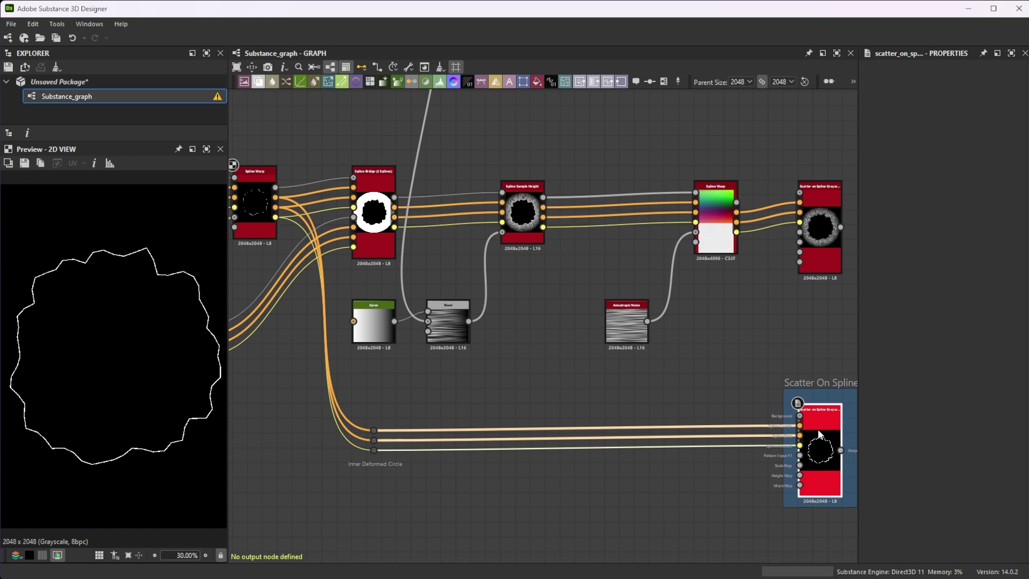
double_click(817, 429)
drag(881, 183, 870, 182)
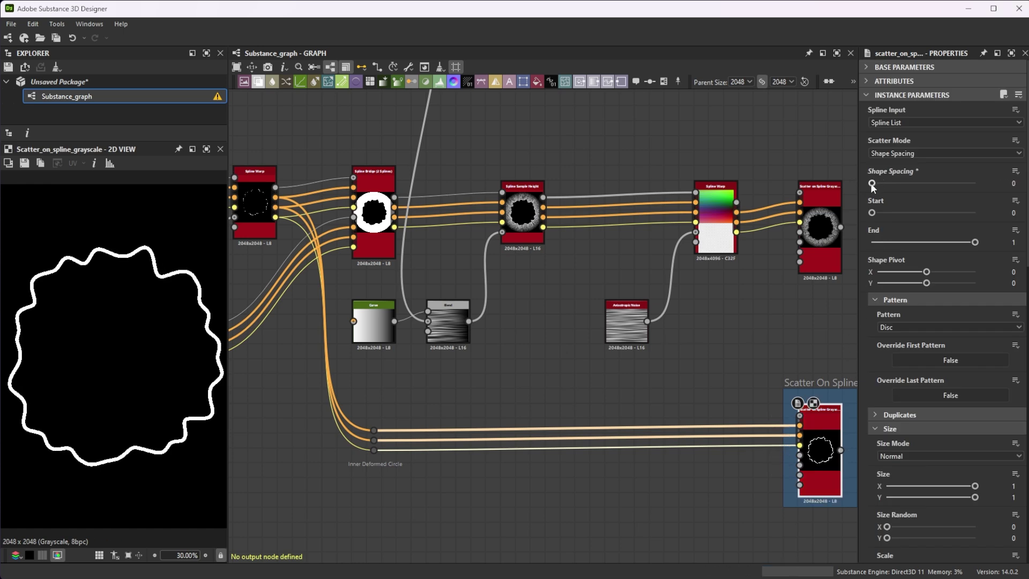
click(894, 327)
click(893, 360)
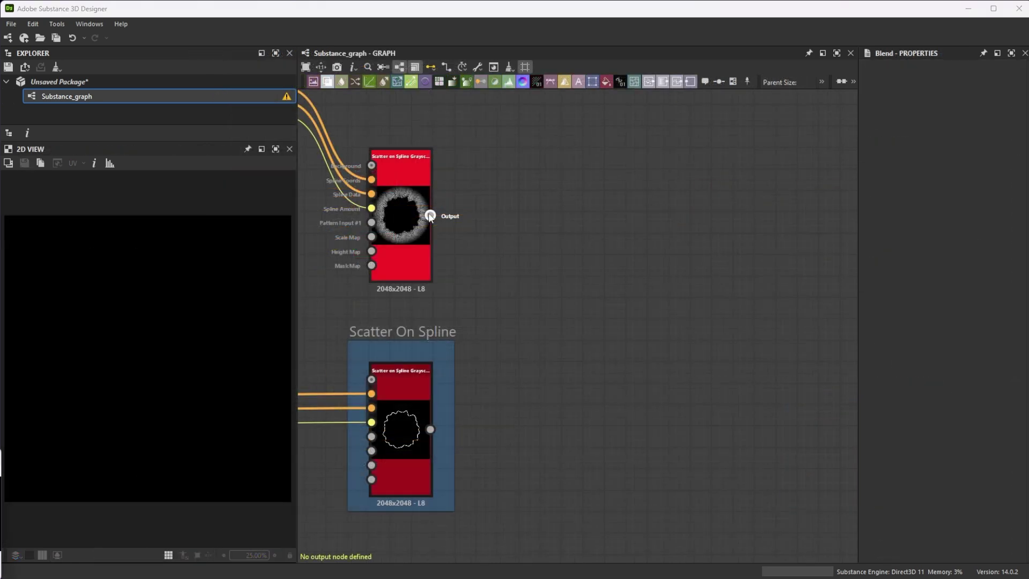
drag(430, 215, 600, 217)
Step: Add a Blend taking both scatters, set to Max (Lighten) at 0.6 opacity
text(bl)
click(610, 240)
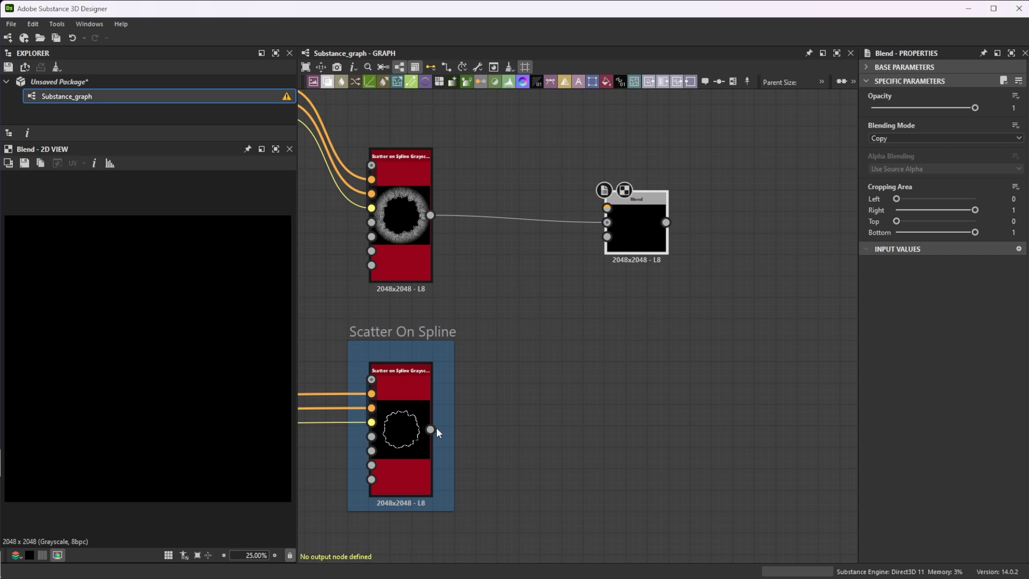
drag(432, 429, 606, 208)
click(923, 138)
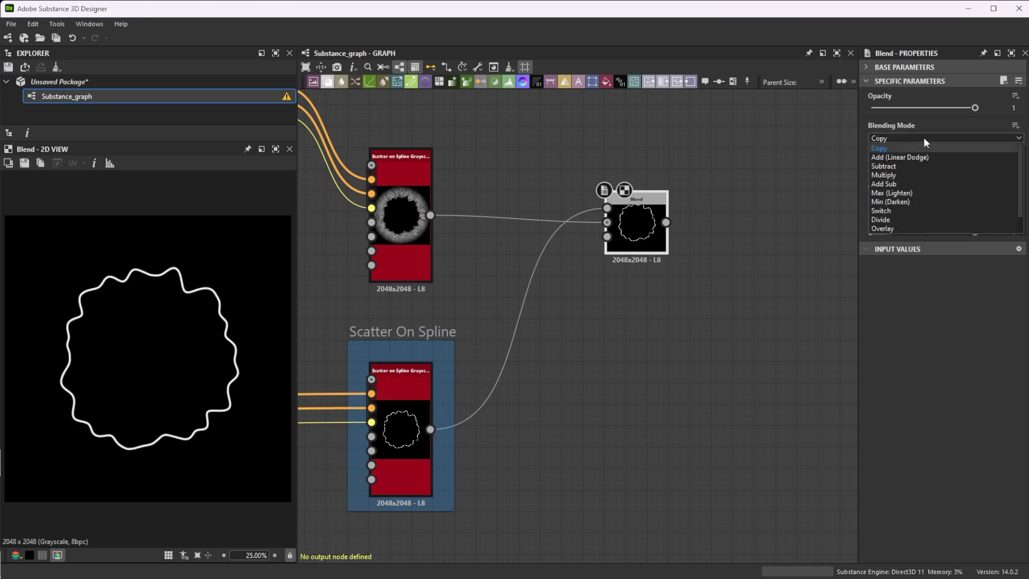
click(901, 192)
click(1014, 108)
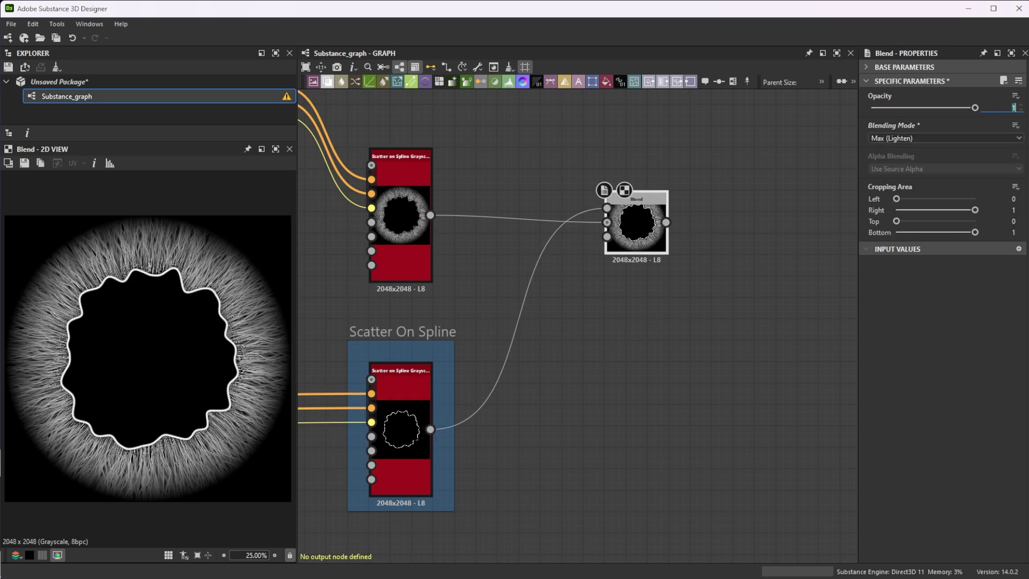
key(Return)
Step: Add a Non-Uniform Blur Grayscale node after the Blend
key(space)
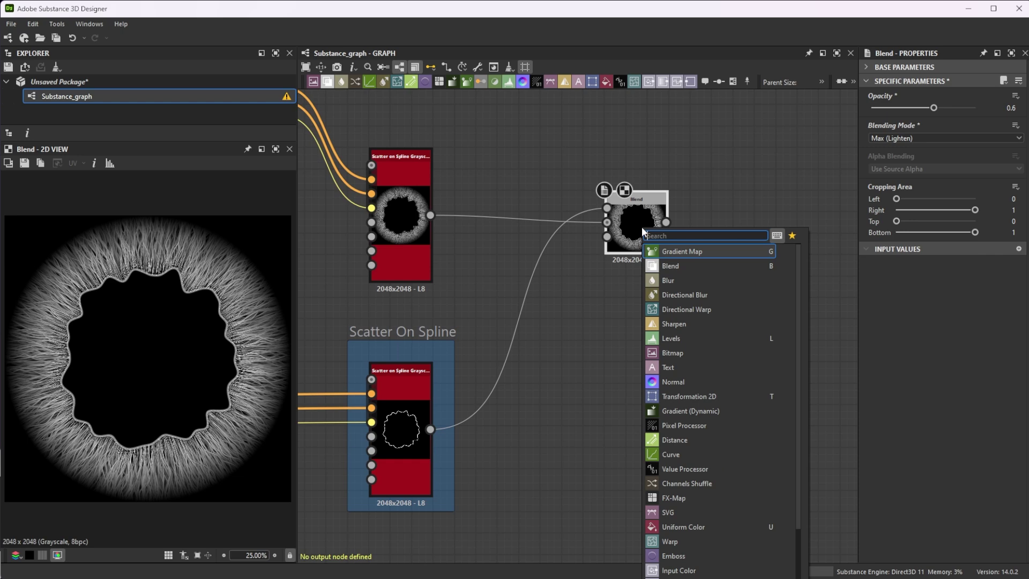
text(non)
click(697, 265)
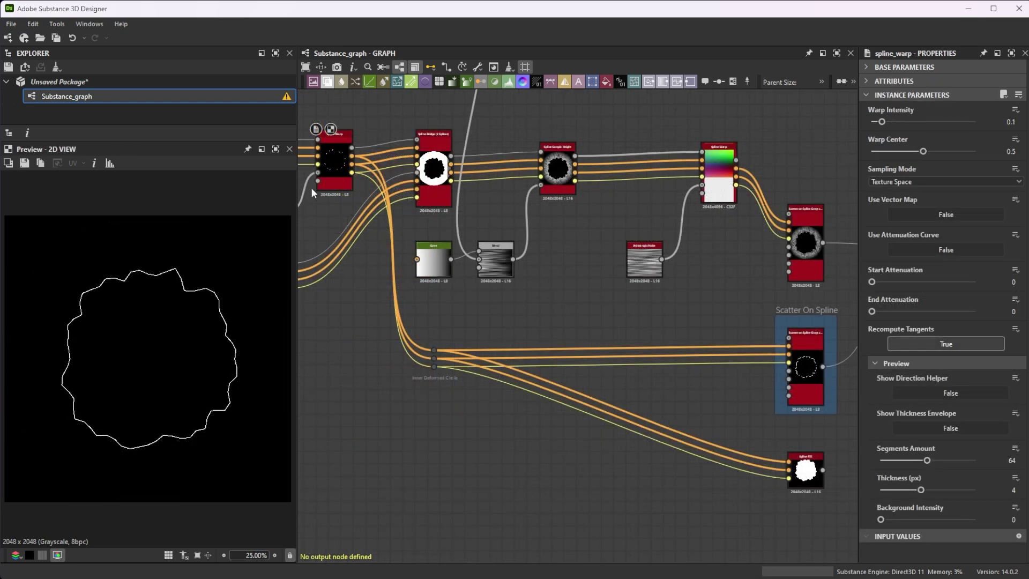
Step: Blur the Spline Fill with a Blur HQ Grayscale and feed it into the Non-Uniform Blur's Blur Map
double_click(801, 465)
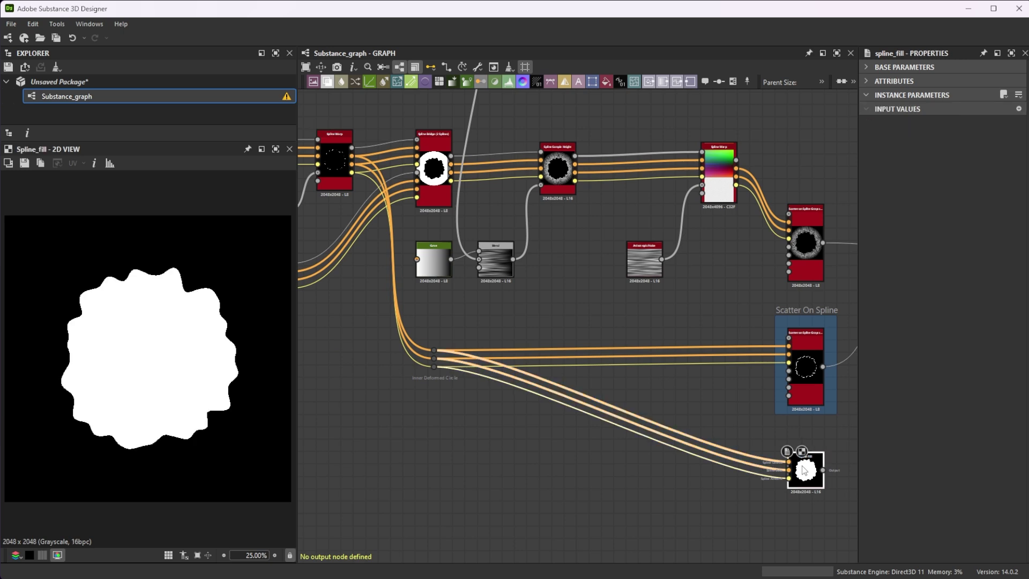
key(space)
text(blur)
click(506, 352)
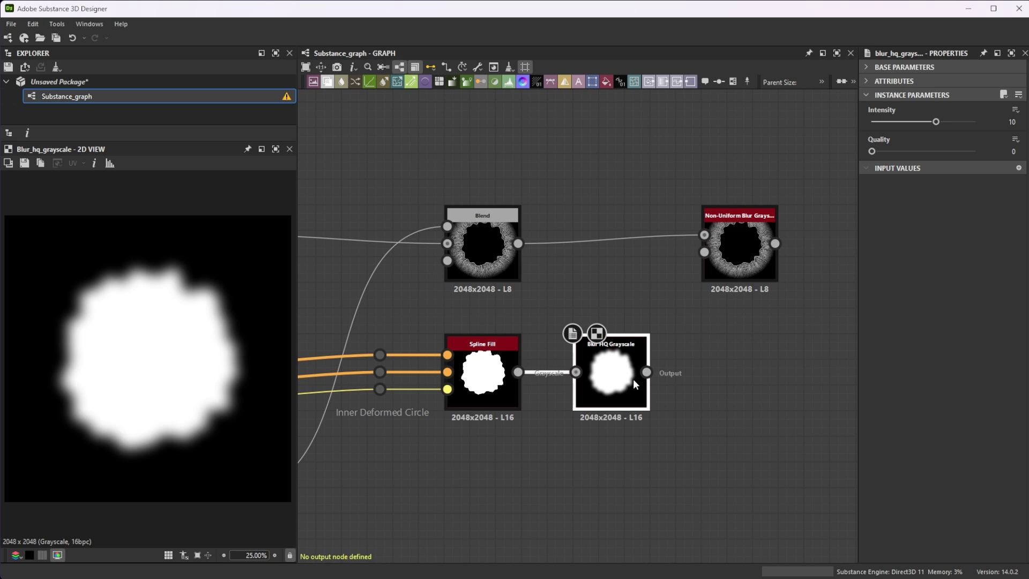
drag(646, 372, 699, 255)
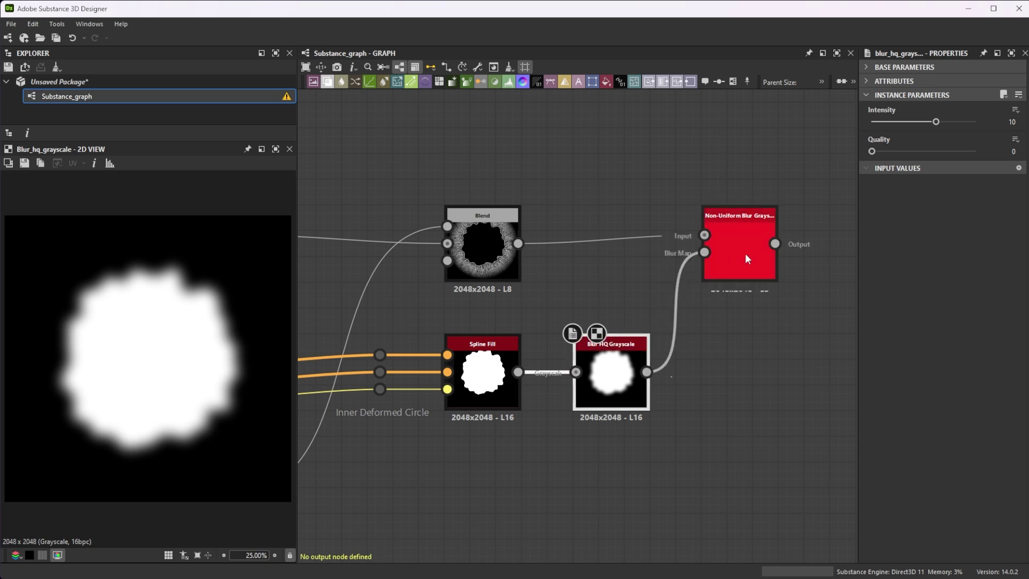
Step: Set the Non-Uniform Blur Intensity to 2.5
double_click(747, 259)
click(1018, 122)
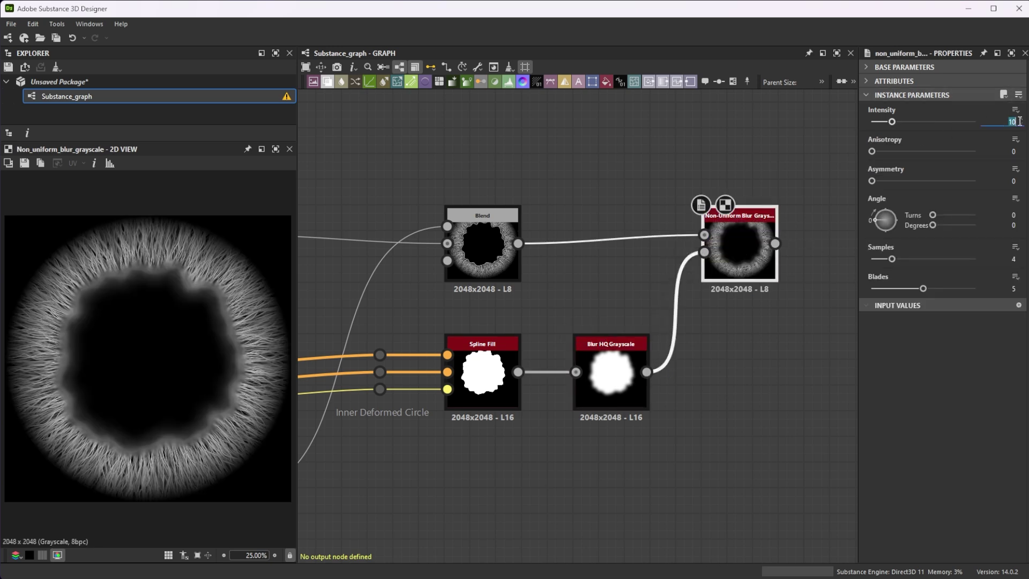
key(Return)
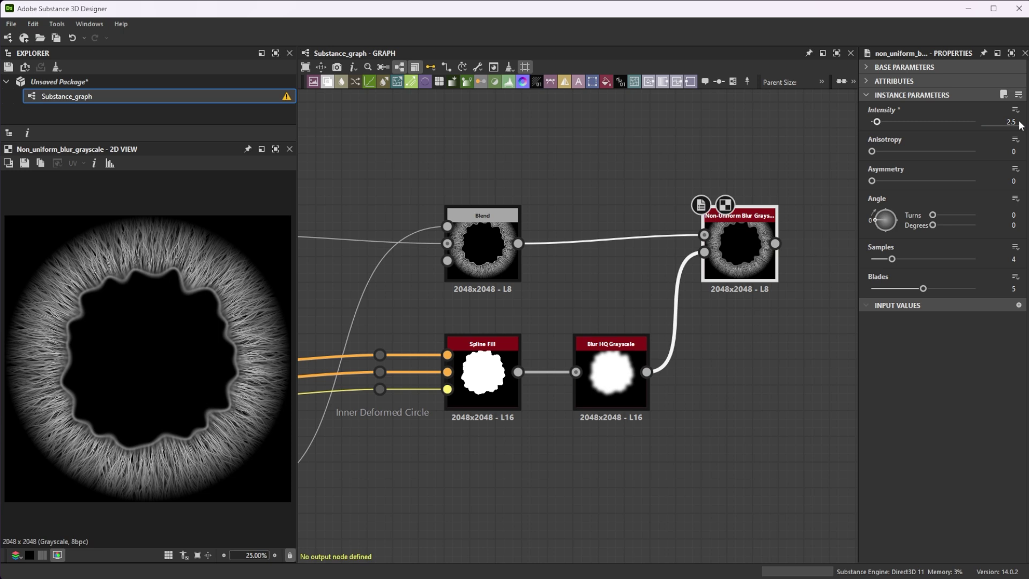
Step: Add a Height Blend with the fibre scatter connected, and set its Height Offset to 0.25
scroll(718, 352, down, 2)
key(space)
text(hei)
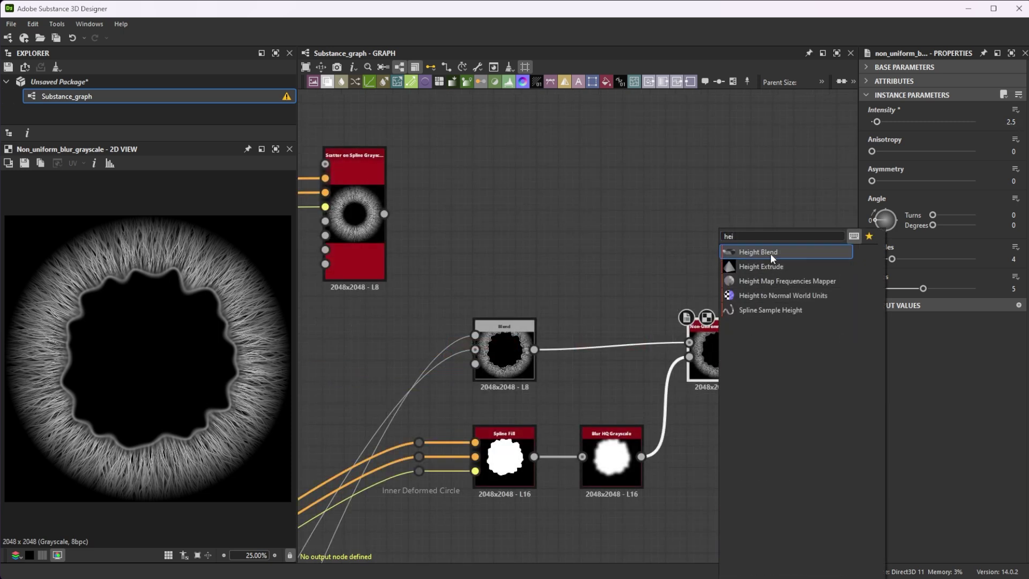
click(770, 252)
drag(796, 334, 374, 194)
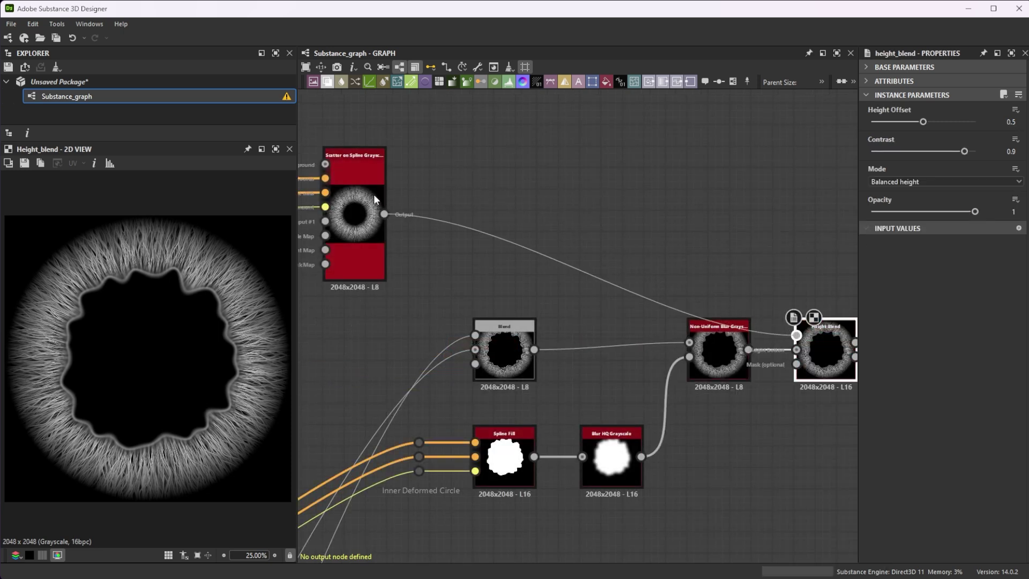
click(1001, 121)
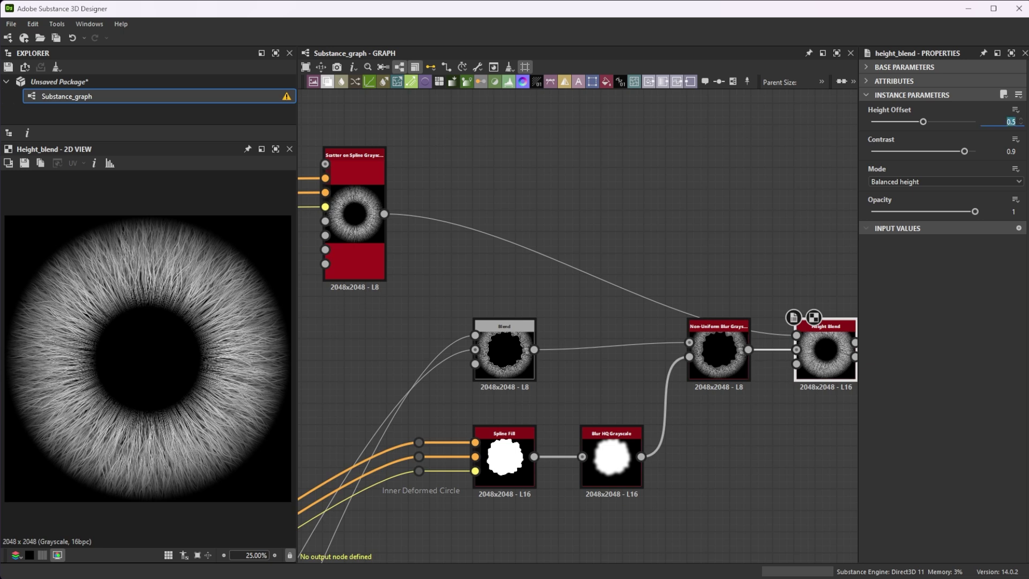
key(BackSpace)
text(.25)
key(Return)
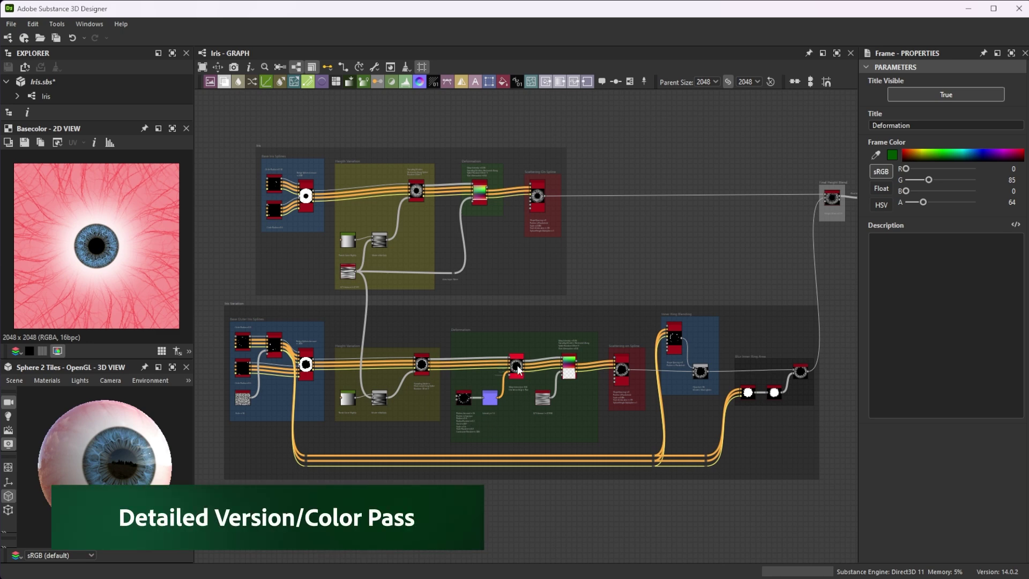
Step: Preview the warped fibres from the Spline Warp in the Iris graph's Deformation frame
double_click(516, 365)
scroll(527, 375, up, 5)
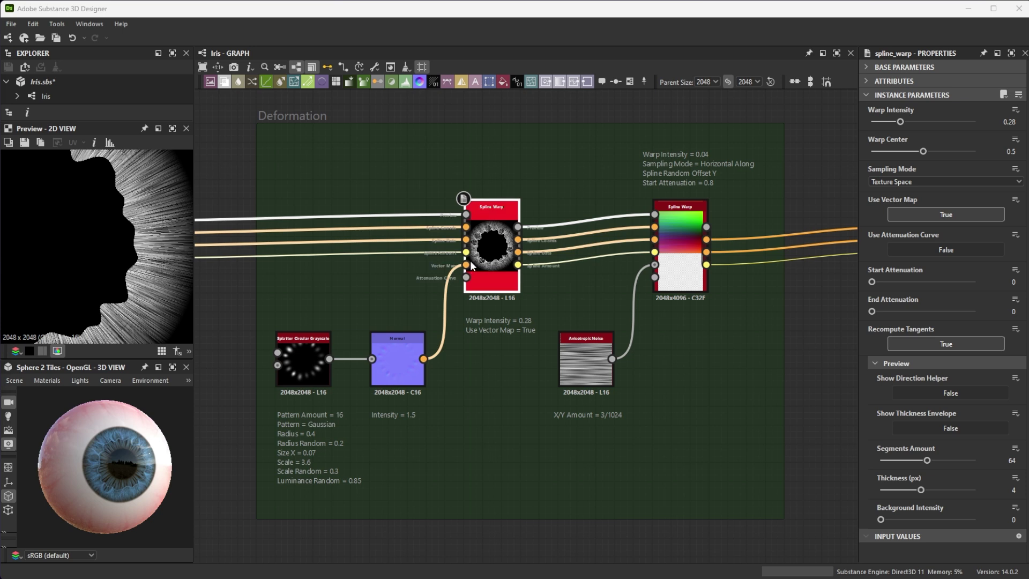
double_click(519, 227)
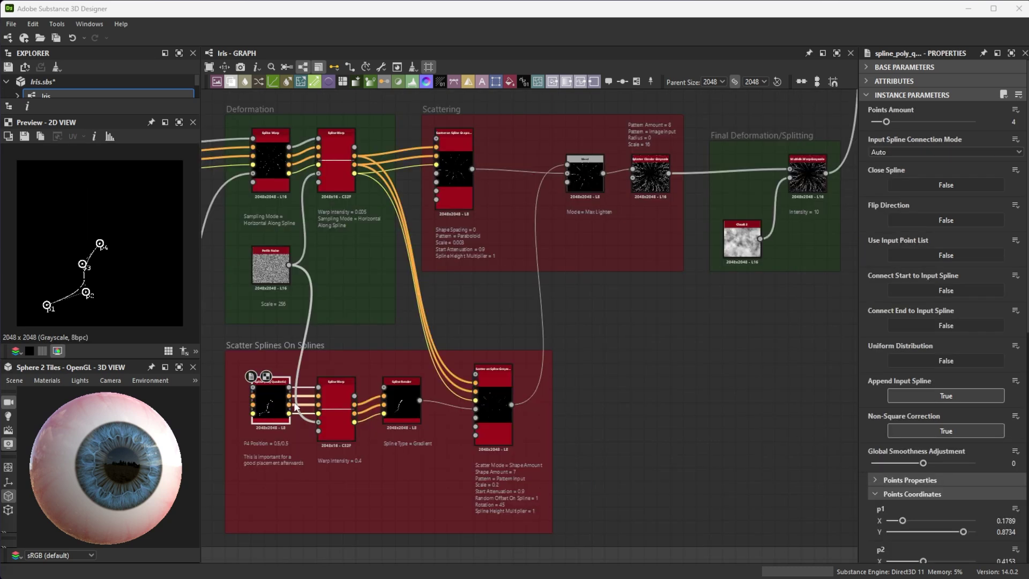
Step: Preview the Spline Render, scattered splines, quadratic spline and Max Lighten Blend outputs in the Scattering frame
click(351, 400)
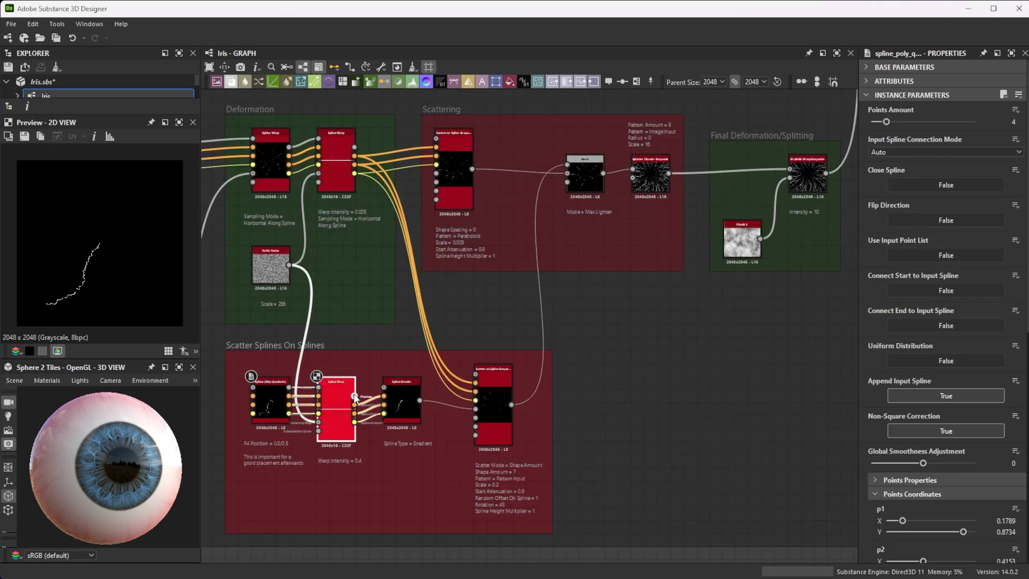
click(422, 397)
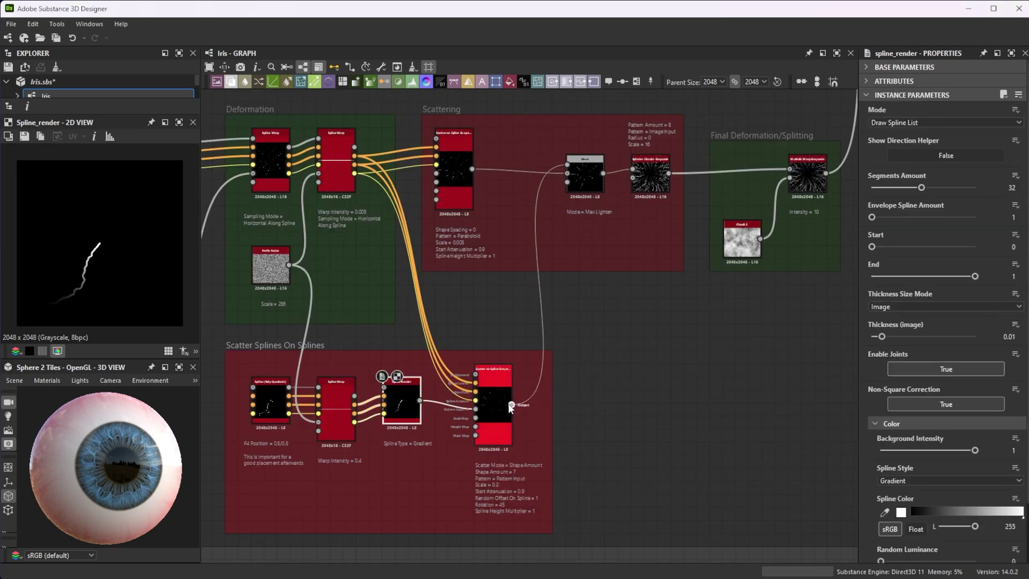
double_click(453, 171)
click(571, 170)
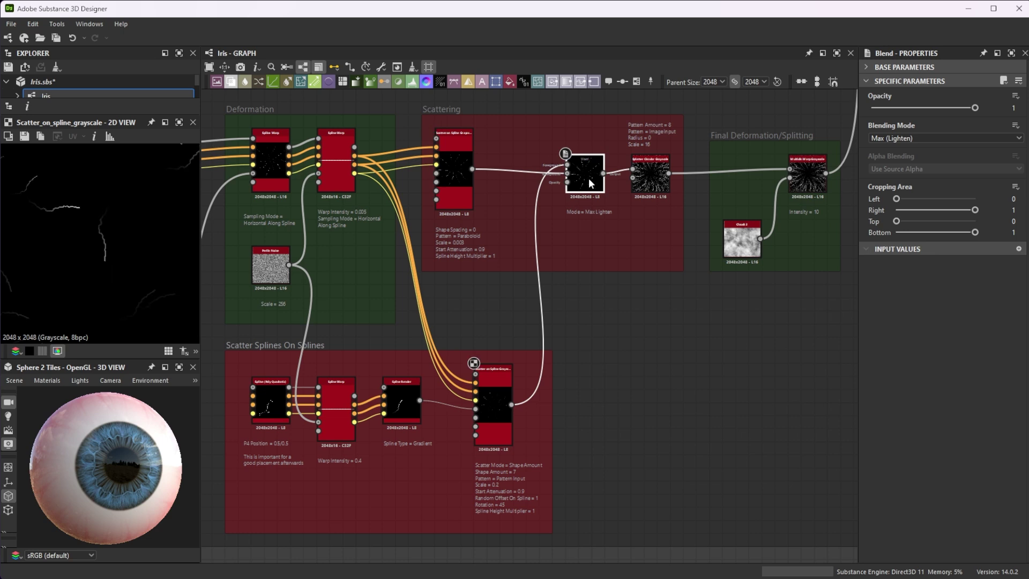
double_click(588, 178)
double_click(271, 405)
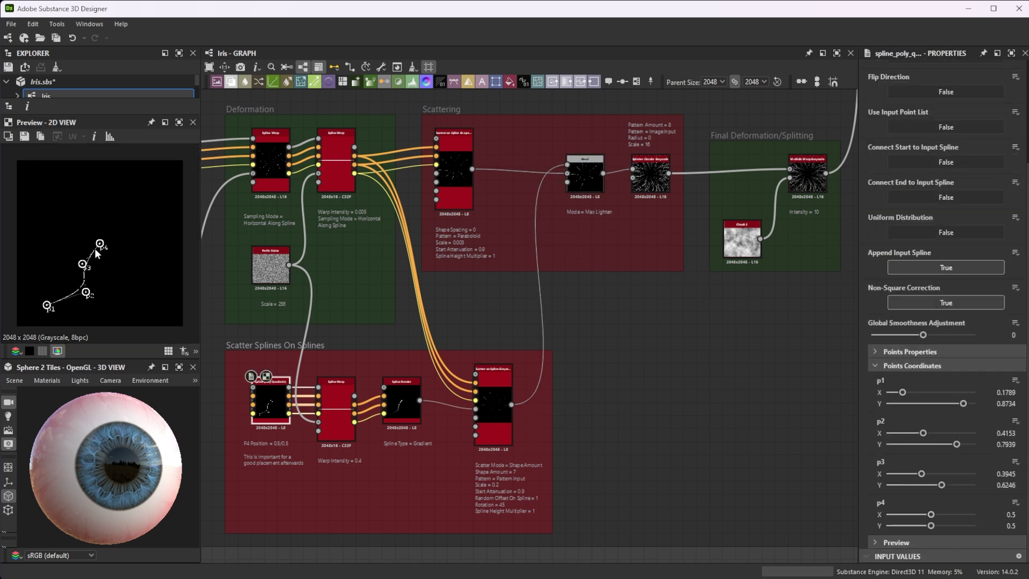
double_click(584, 173)
Step: Preview Splatter Circular Grayscale and Multi-directional Warp, ending on the final warped iris fibres
scroll(585, 172, up, 5)
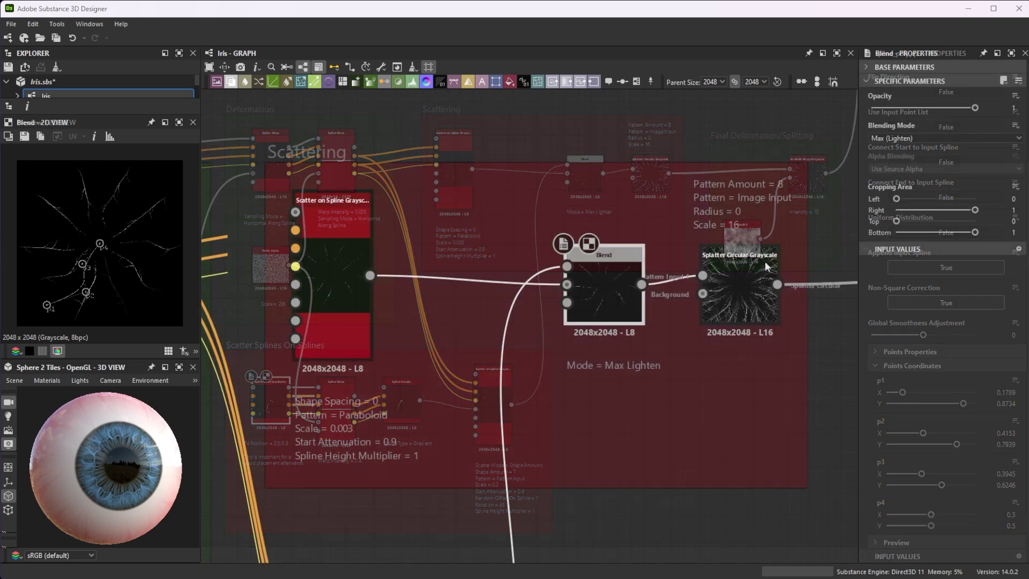
double_click(736, 275)
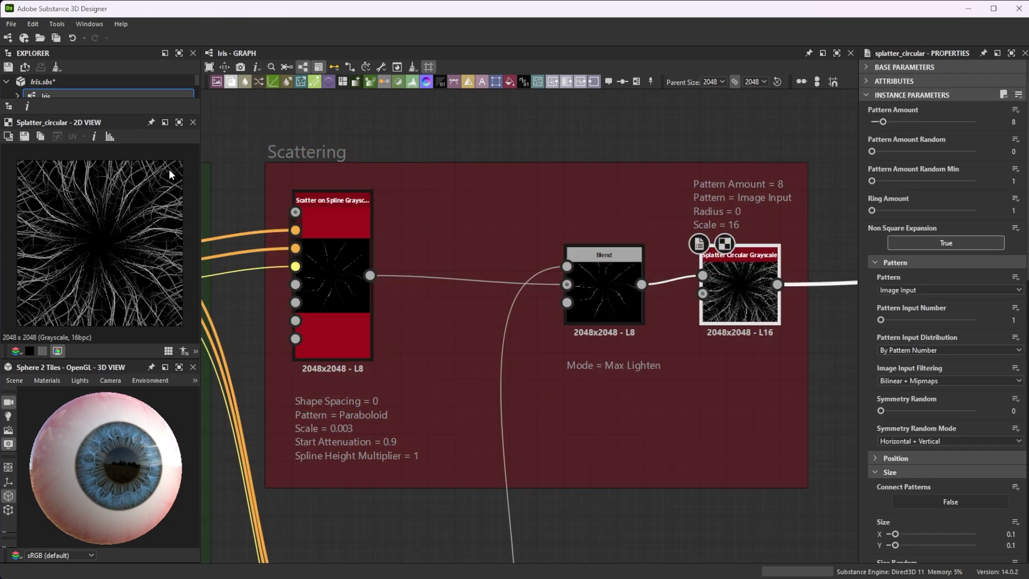
scroll(576, 315, down, 10)
double_click(670, 307)
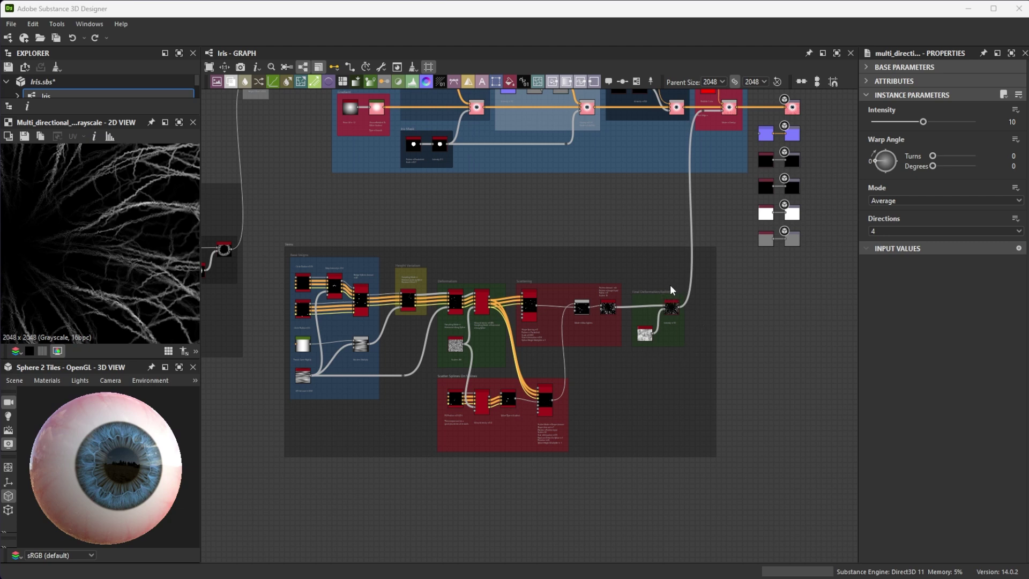
scroll(670, 293, up, 8)
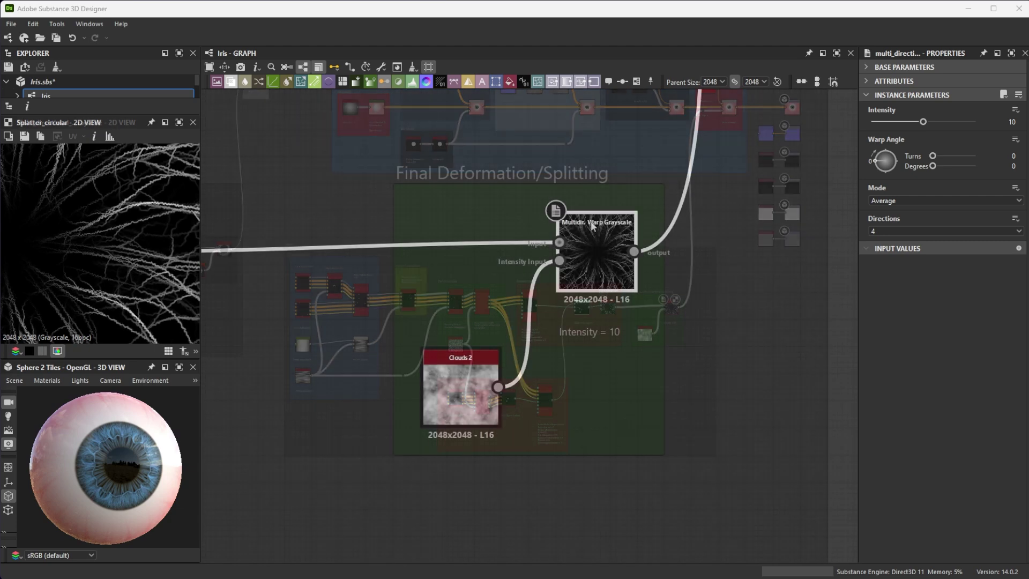
double_click(603, 258)
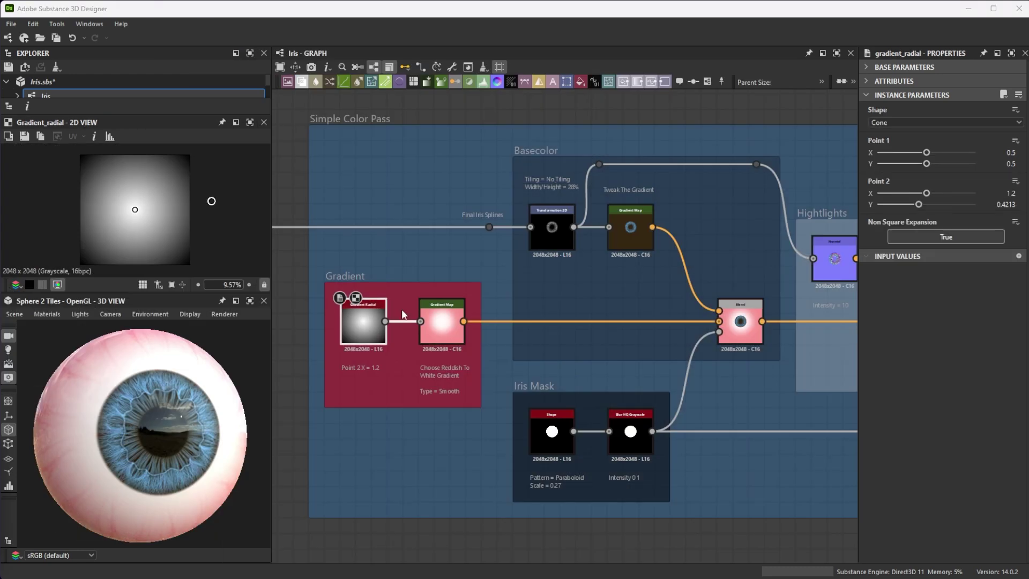
Step: Review the sclera and blue iris Gradient Maps, the iris mask, and the iris-over-sclera blend
double_click(442, 321)
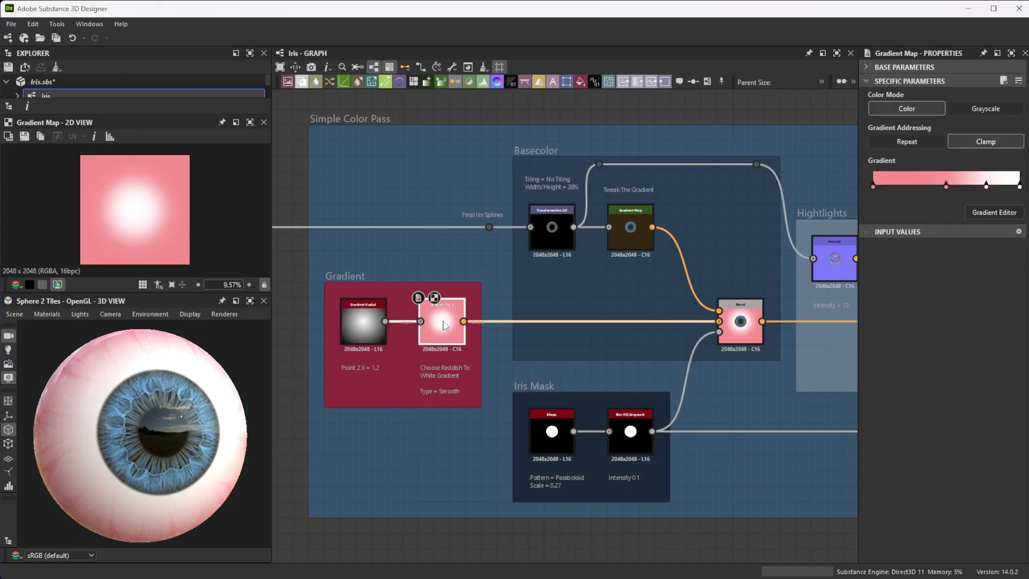
click(989, 213)
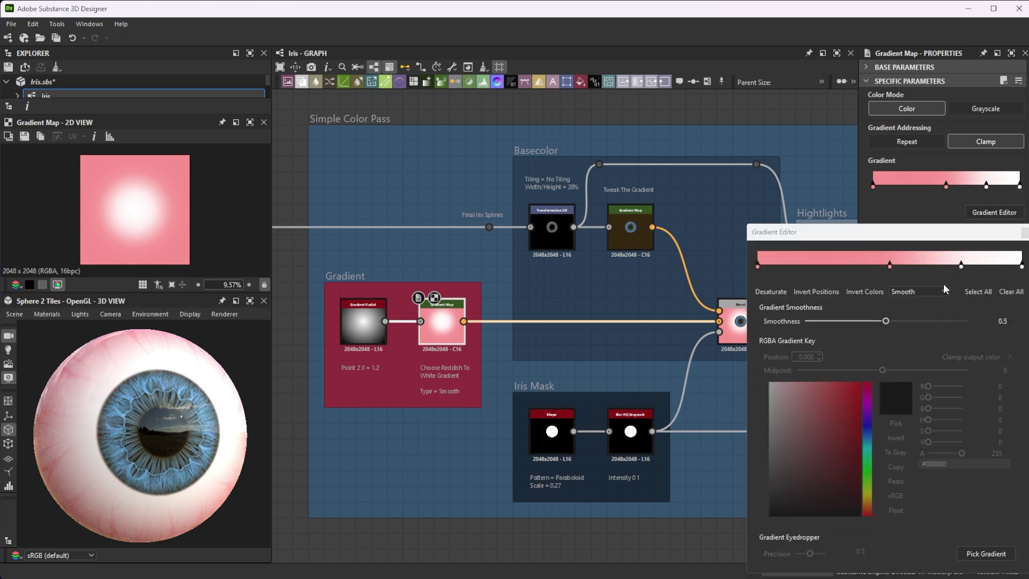
click(554, 229)
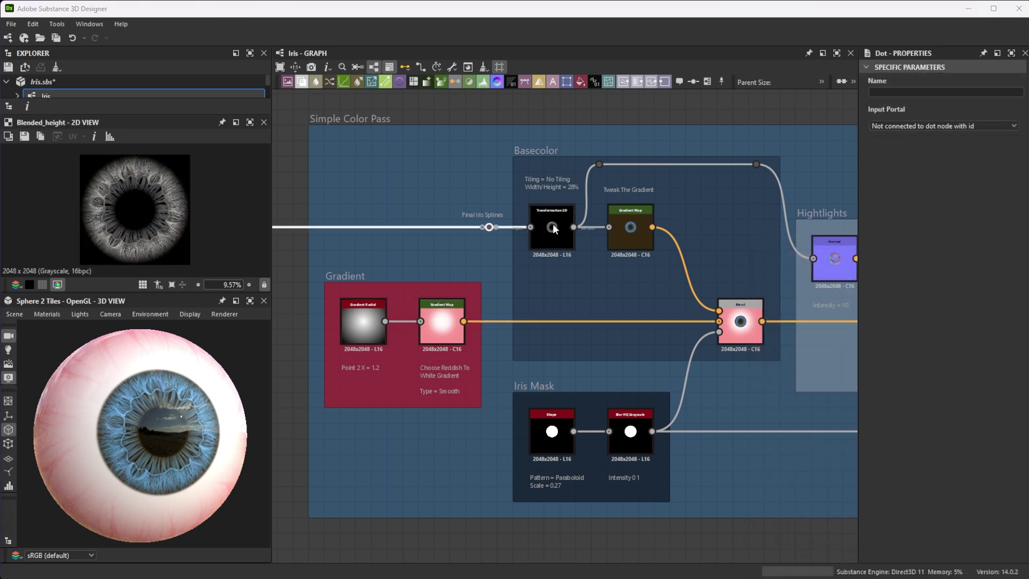
click(631, 228)
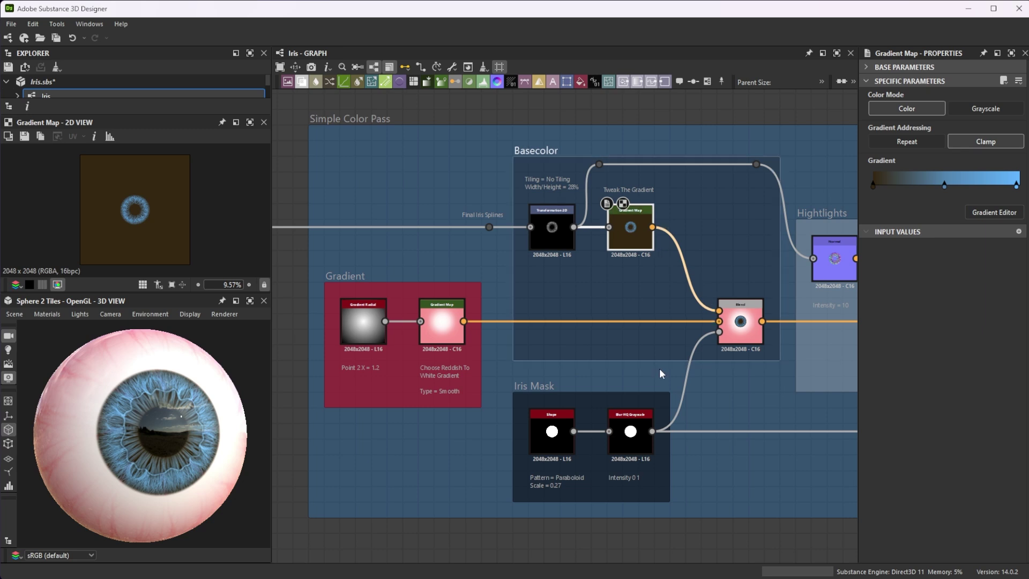
click(563, 433)
click(628, 437)
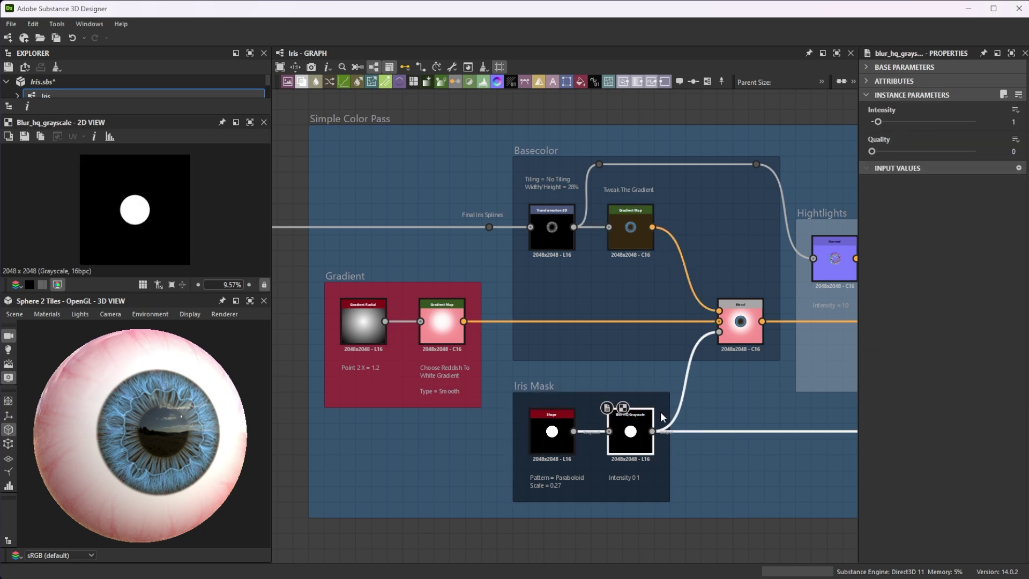
click(740, 325)
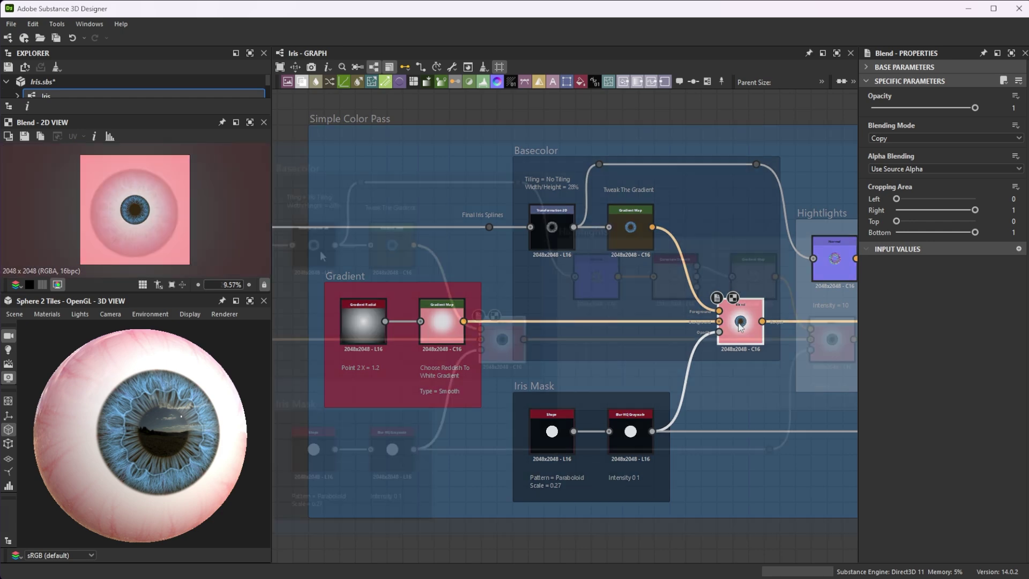
Step: Review the Highlights frame: Transformation 2D, Normal, Curvature Smooth, Gradient Map and the 0.25 Add Sub blend
middle_drag(724, 299, 486, 316)
click(316, 248)
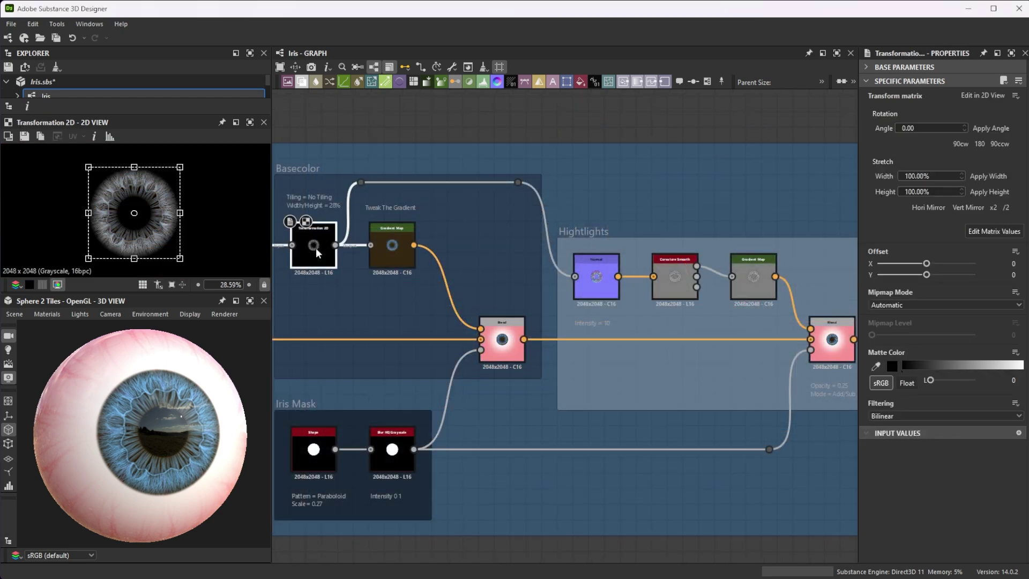
click(590, 279)
click(673, 278)
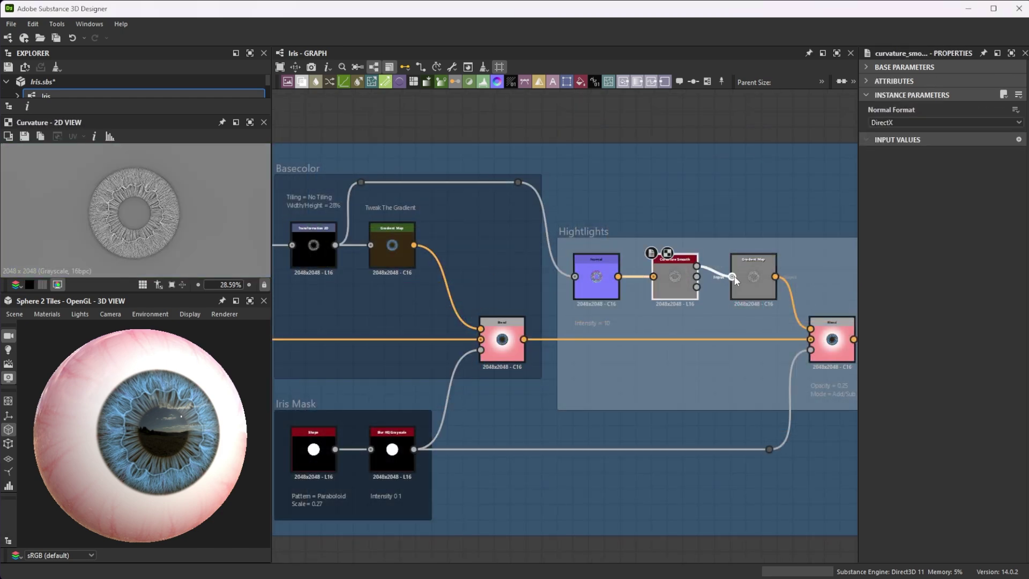
click(750, 274)
click(838, 347)
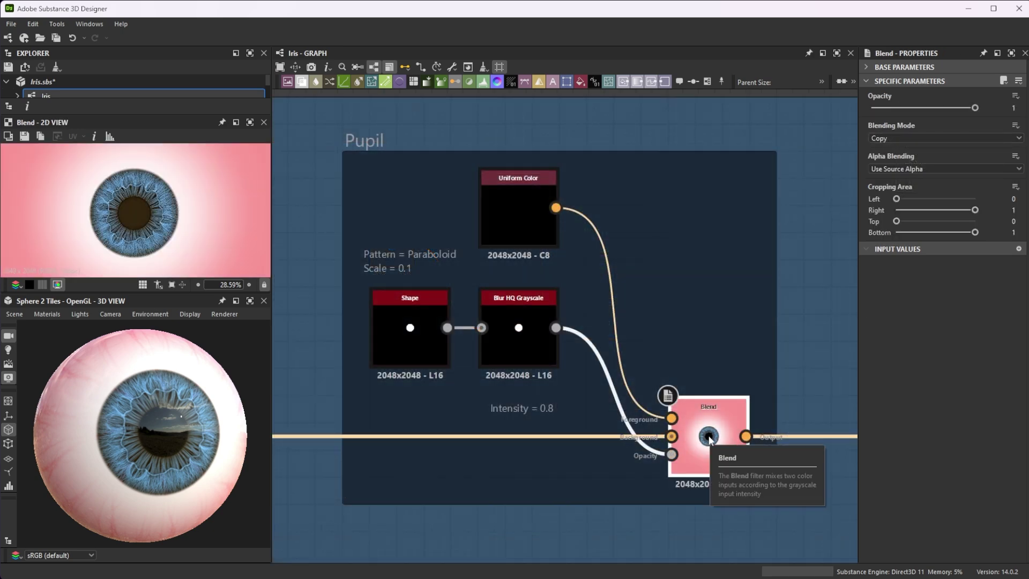
Step: Preview the grayscale vein pattern and the red veins overlaid on the eye
click(707, 450)
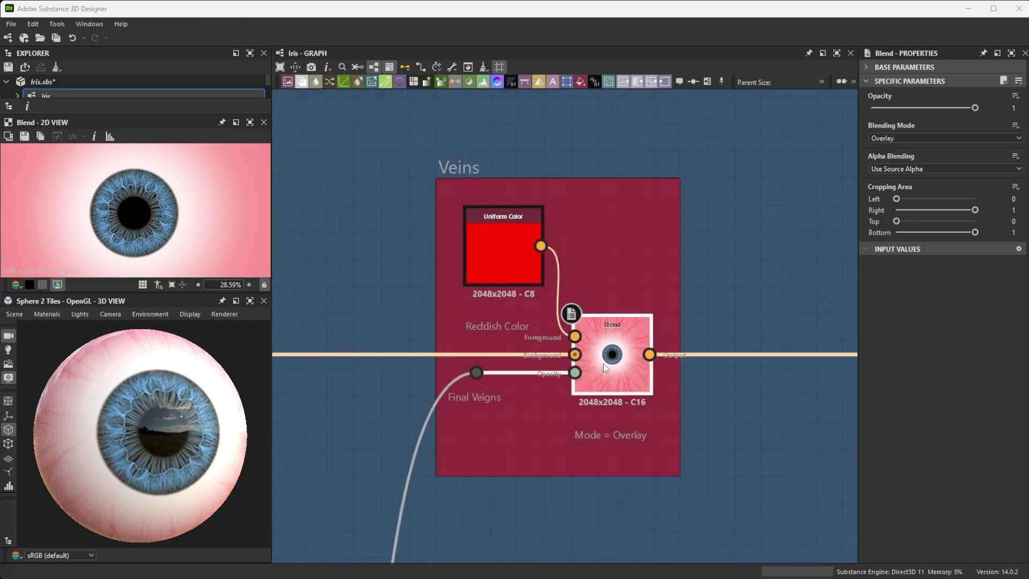
double_click(574, 376)
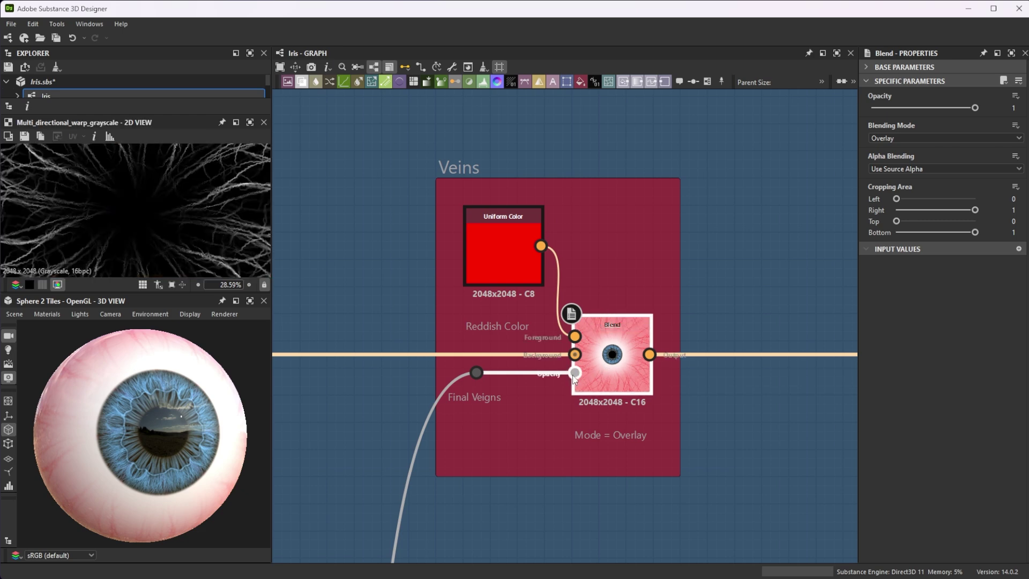
double_click(611, 357)
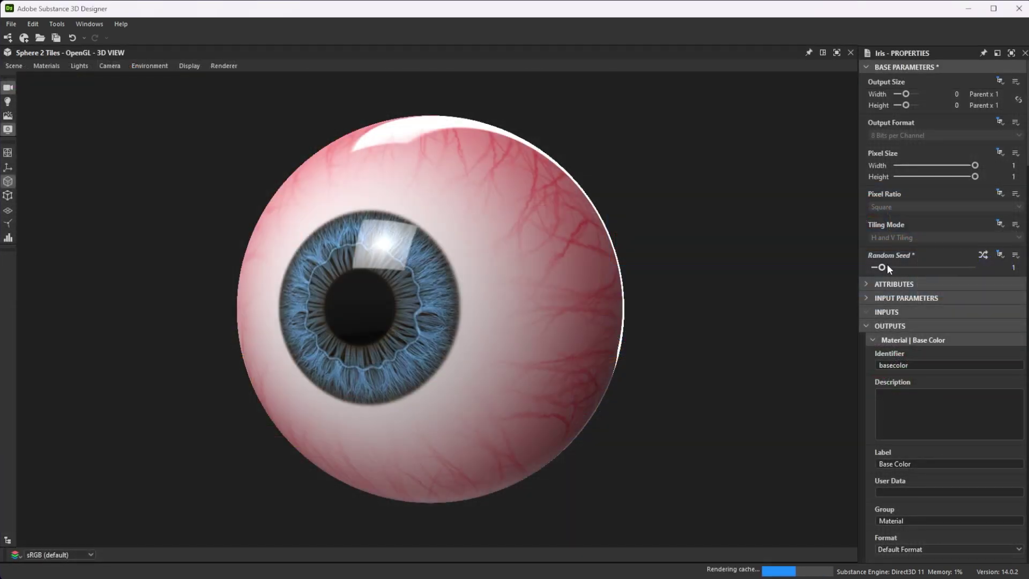
Step: Vary the seed, Bridge Splines Amount, Disorder 0.61 and hue, ending with scatter Random Seed 3
drag(883, 267, 934, 268)
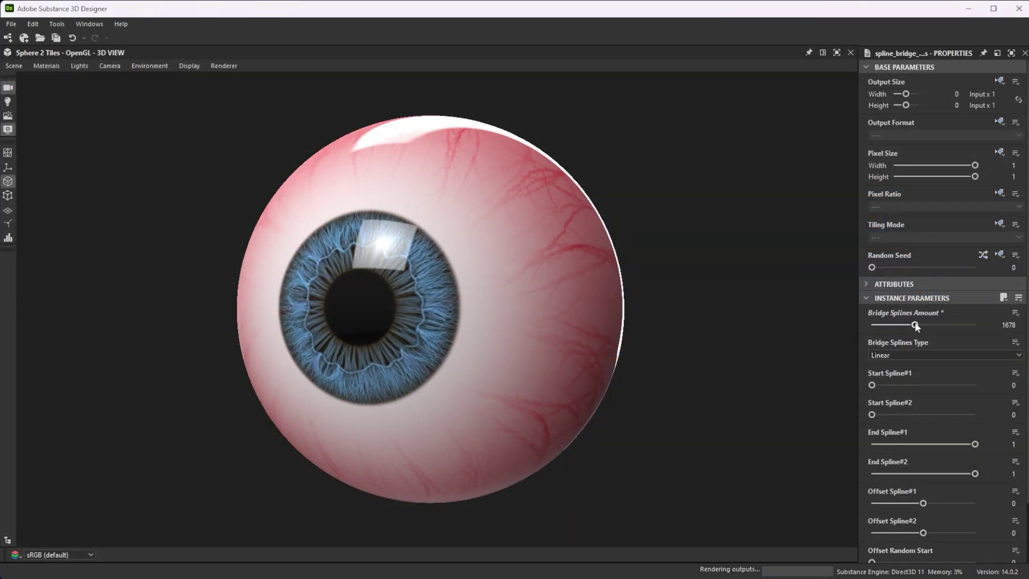
mouse_move(915, 323)
mouse_down()
mouse_move(901, 321)
mouse_move(913, 327)
mouse_up()
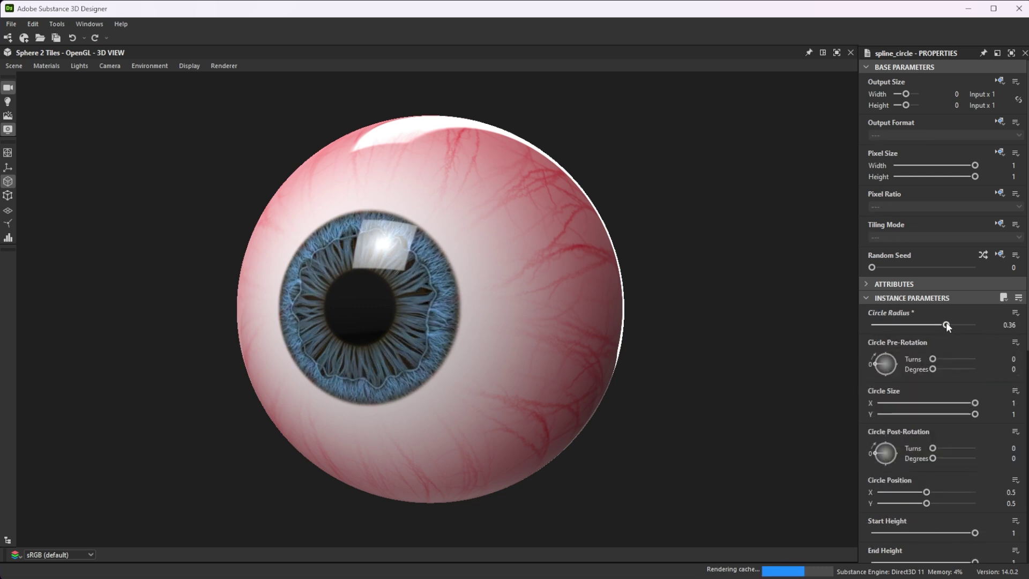
scroll(947, 323, down, 1)
drag(939, 257, 881, 261)
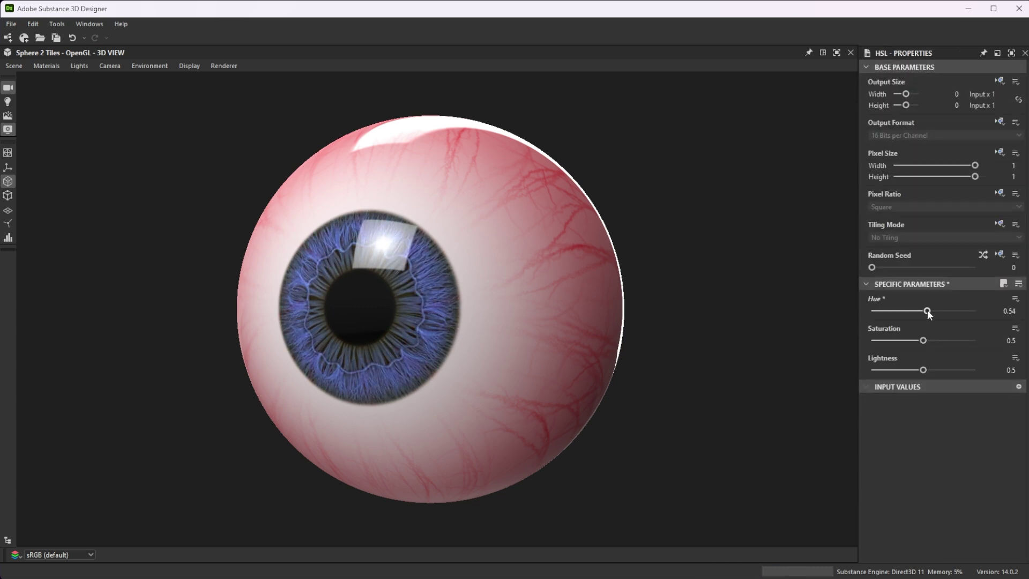
drag(925, 311, 964, 311)
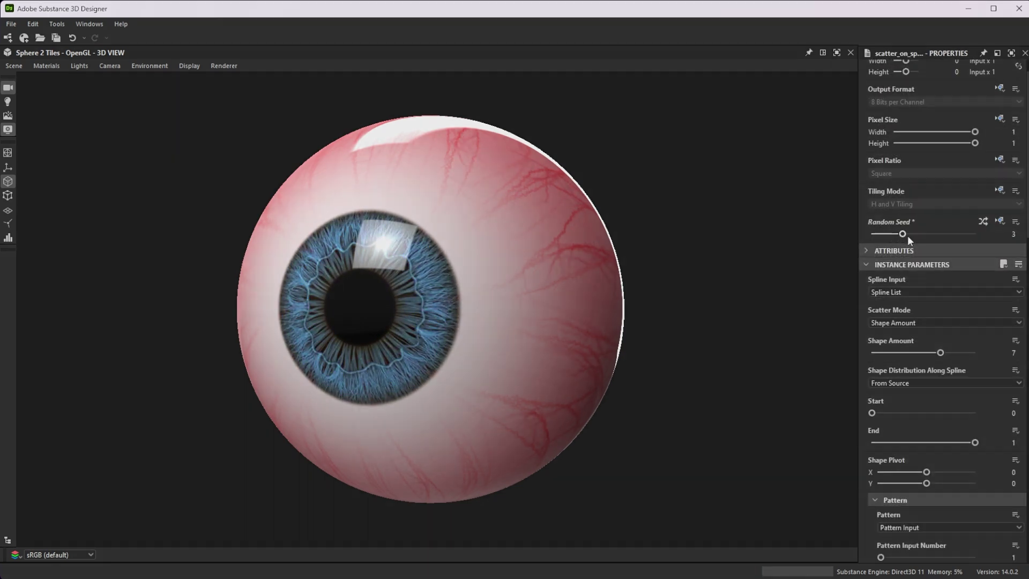